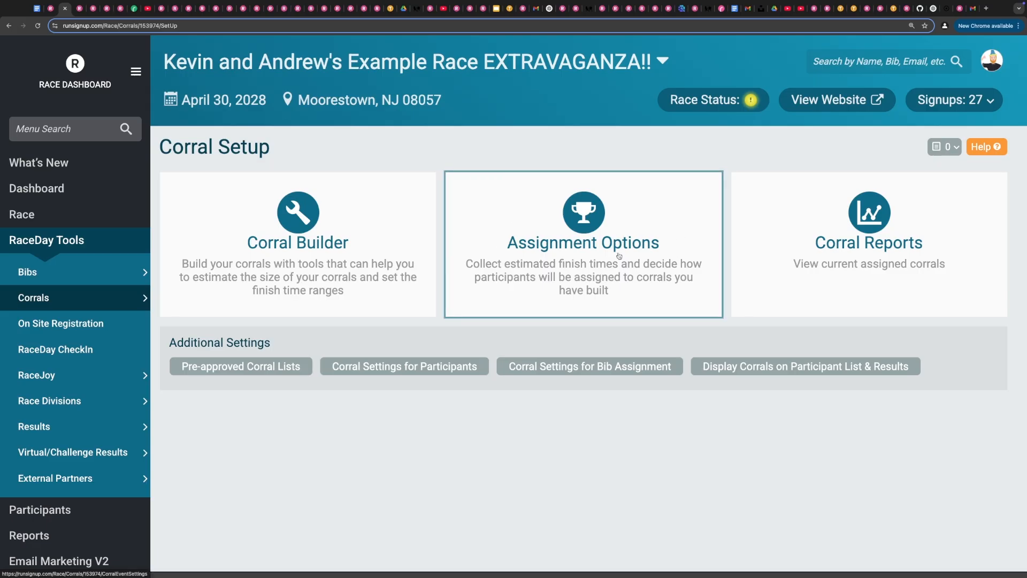
- Open the Corral Builder and enable the 1/1 Marathon event for the first corral
{"action": "left_click", "coordinate": [263, 237]}
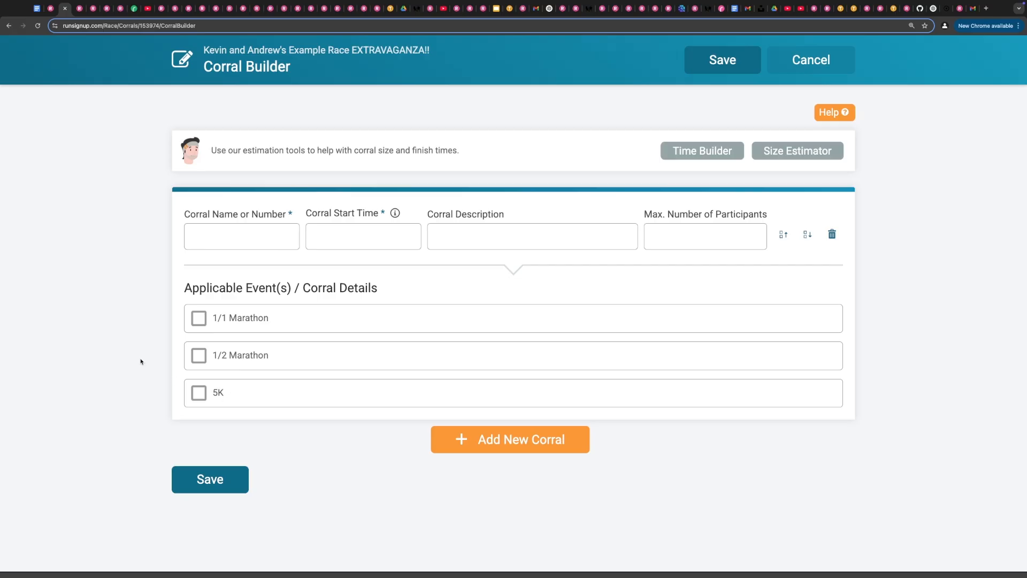
{"action": "left_click", "coordinate": [199, 319]}
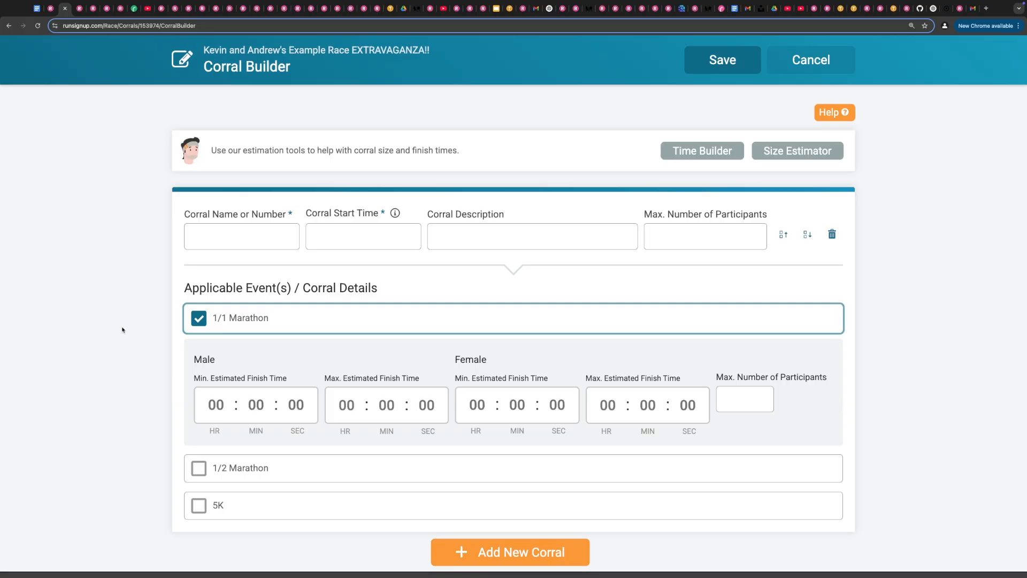
{"action": "scroll", "coordinate": [122, 330], "scroll_direction": "down", "scroll_amount": 2}
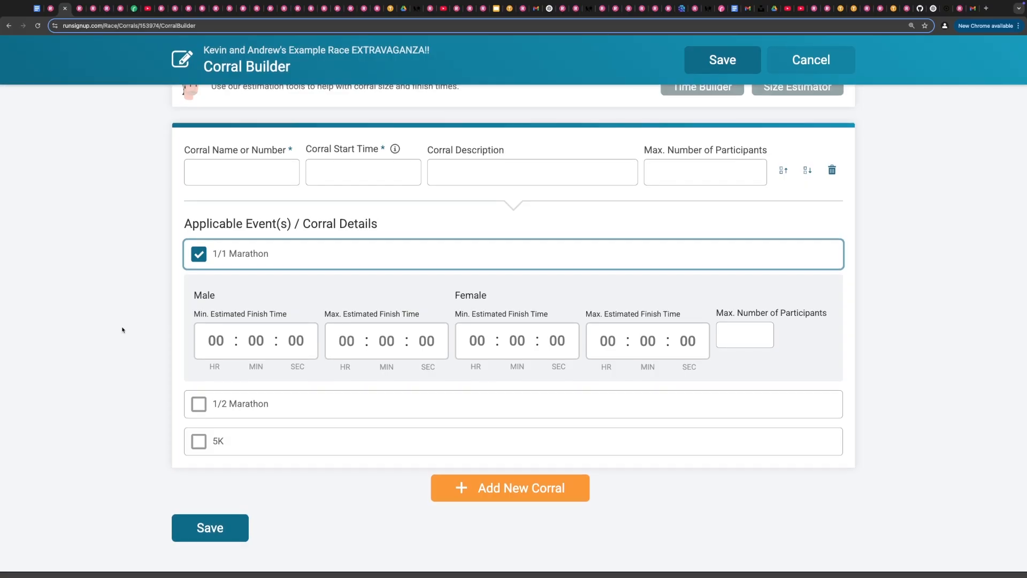
{"action": "left_click", "coordinate": [198, 404]}
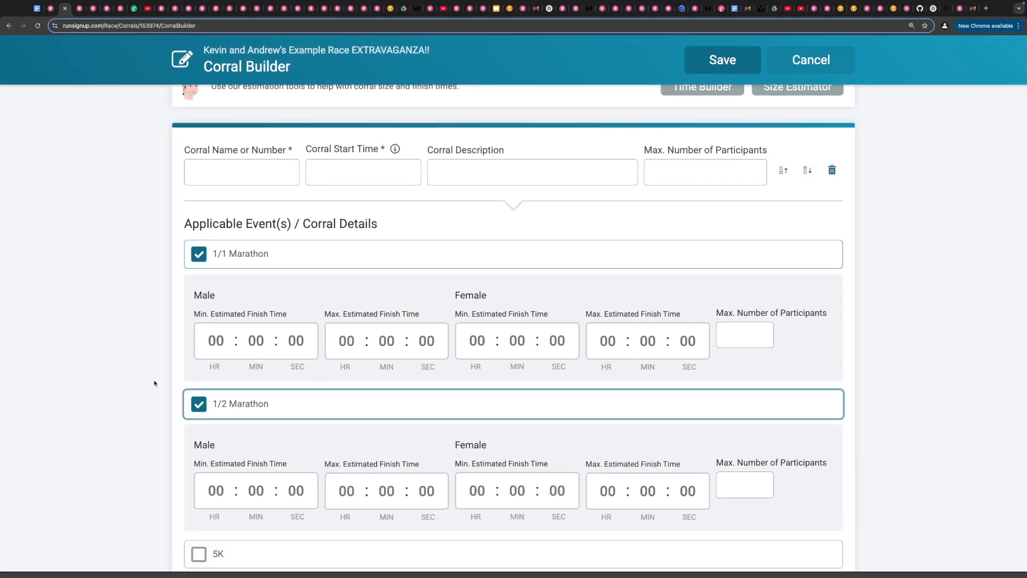
{"action": "scroll", "coordinate": [154, 383], "scroll_direction": "down", "scroll_amount": 2}
{"action": "scroll", "coordinate": [154, 382], "scroll_direction": "down", "scroll_amount": 2}
{"action": "left_click", "coordinate": [197, 298]}
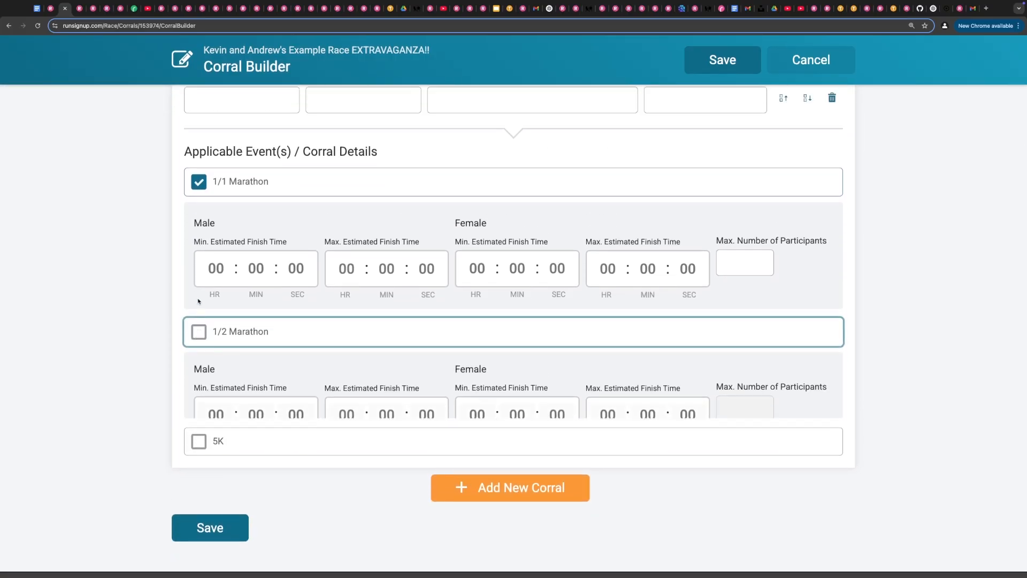
- Add a second corral and enable its 1/2 Marathon event
{"action": "scroll", "coordinate": [328, 360], "scroll_direction": "down", "scroll_amount": 1}
{"action": "left_click", "coordinate": [508, 498]}
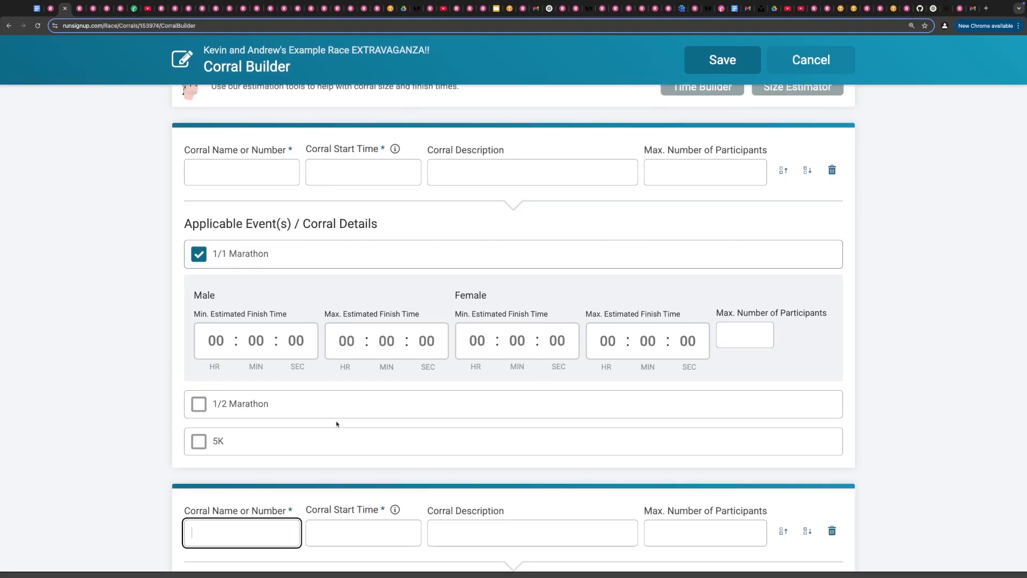
{"action": "scroll", "coordinate": [337, 424], "scroll_direction": "down", "scroll_amount": 5}
{"action": "left_click", "coordinate": [199, 401]}
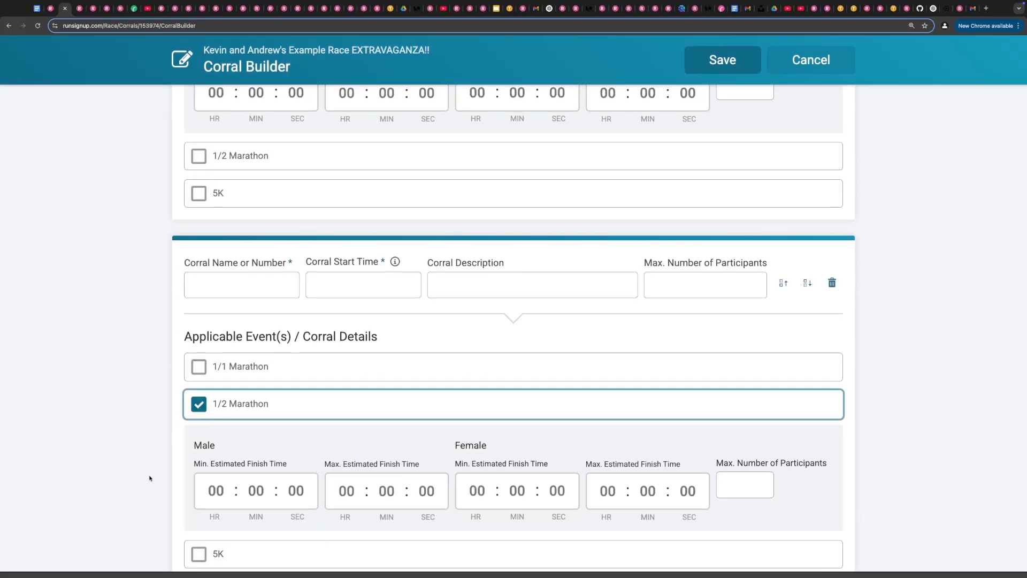
{"action": "scroll", "coordinate": [150, 478], "scroll_direction": "down", "scroll_amount": 2}
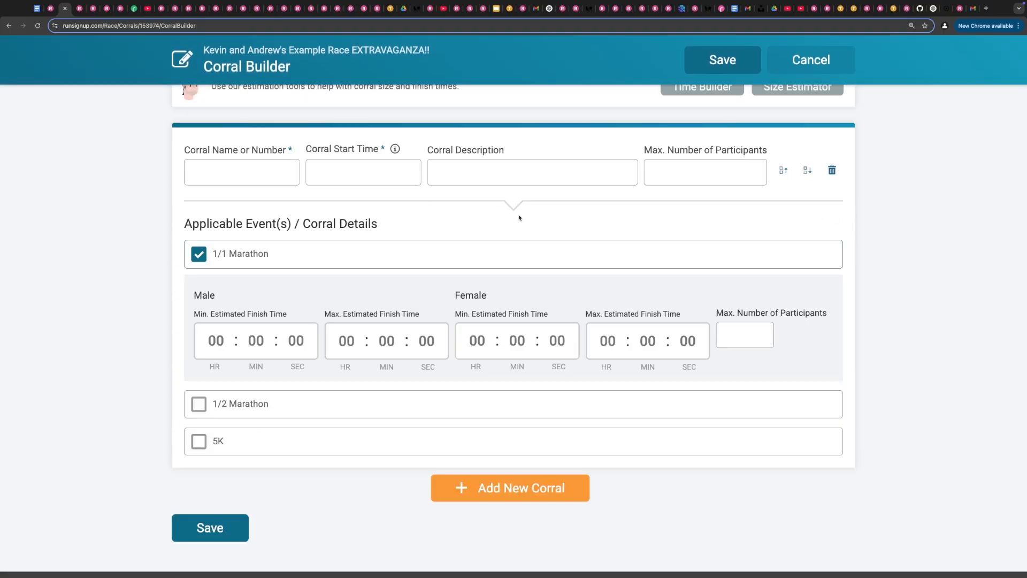
{"action": "scroll", "coordinate": [167, 303], "scroll_direction": "up", "scroll_amount": 2}
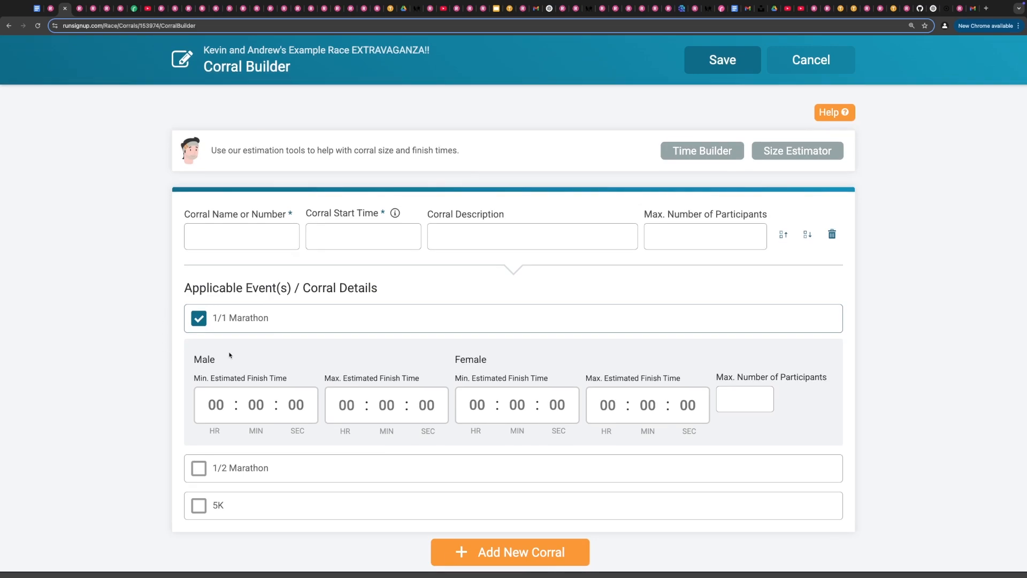
- Name the corral 7AM and set its start time to 7AM
{"action": "left_click", "coordinate": [218, 236]}
{"action": "type", "text": "7AM"}
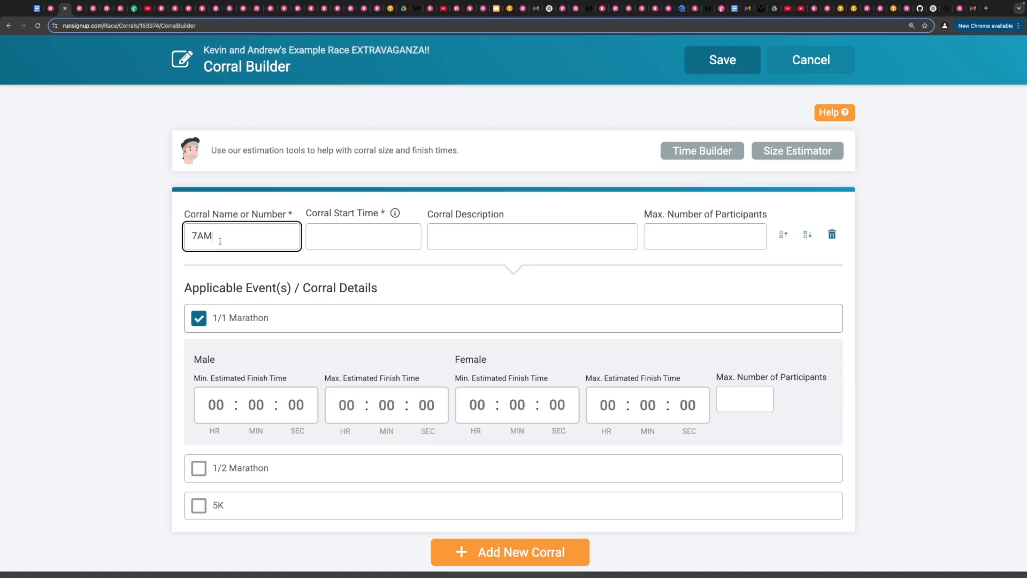
{"action": "left_click", "coordinate": [383, 248]}
{"action": "type", "text": "7AM"}
- Set the 1/1 Marathon male estimated finish range from 2:00:00 minimum to 2:30:00 maximum
{"action": "left_click", "coordinate": [122, 325]}
{"action": "scroll", "coordinate": [122, 325], "scroll_direction": "down", "scroll_amount": 2}
{"action": "left_click", "coordinate": [199, 343]}
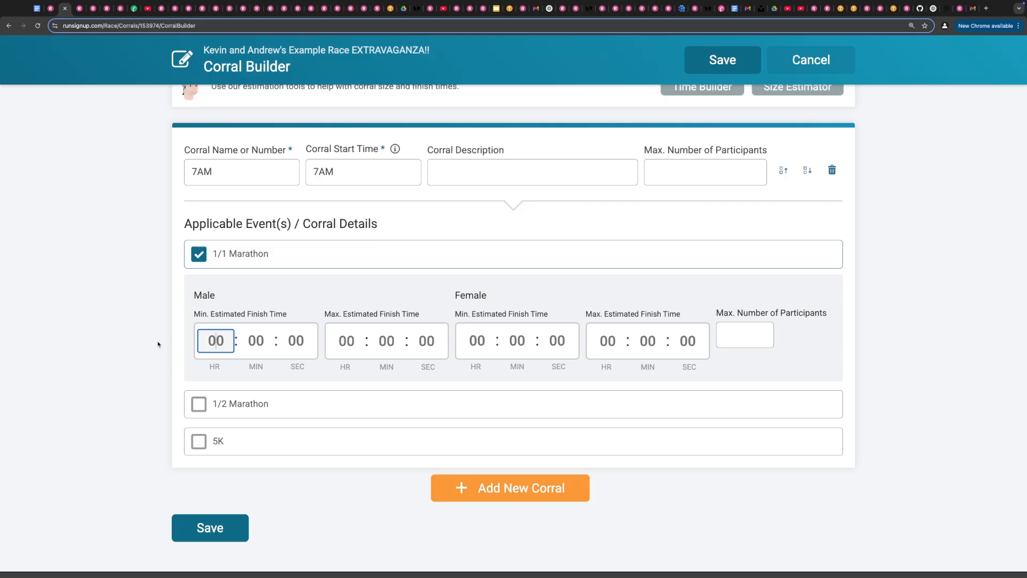
{"action": "type", "text": "2"}
{"action": "left_click", "coordinate": [354, 342]}
{"action": "type", "text": "2"}
{"action": "left_click", "coordinate": [402, 341]}
{"action": "type", "text": "30"}
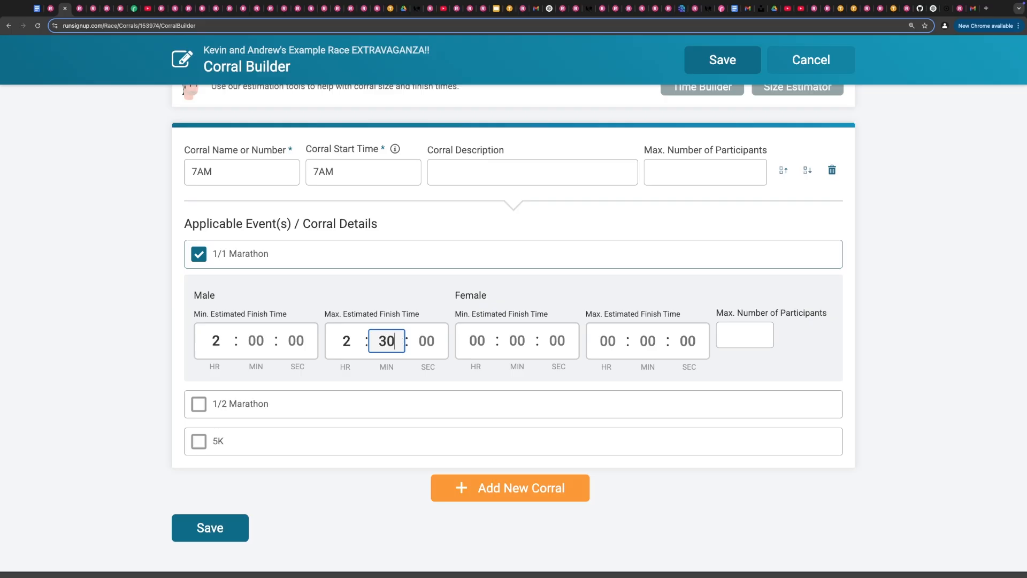
{"action": "left_click", "coordinate": [151, 332]}
- Set the 1/1 Marathon female estimated finish range from 2:09:00 minimum to 2:40:00 maximum
{"action": "left_click", "coordinate": [477, 343]}
{"action": "type", "text": "2"}
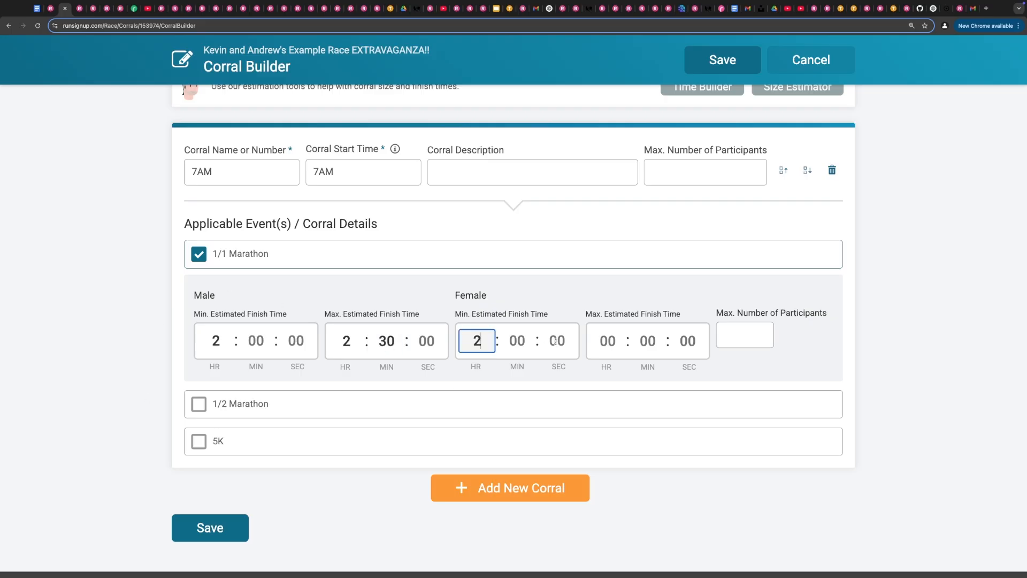
{"action": "left_click", "coordinate": [518, 342]}
{"action": "type", "text": "9"}
{"action": "left_click", "coordinate": [608, 341]}
{"action": "type", "text": "2"}
{"action": "left_click", "coordinate": [648, 341]}
{"action": "type", "text": "40"}
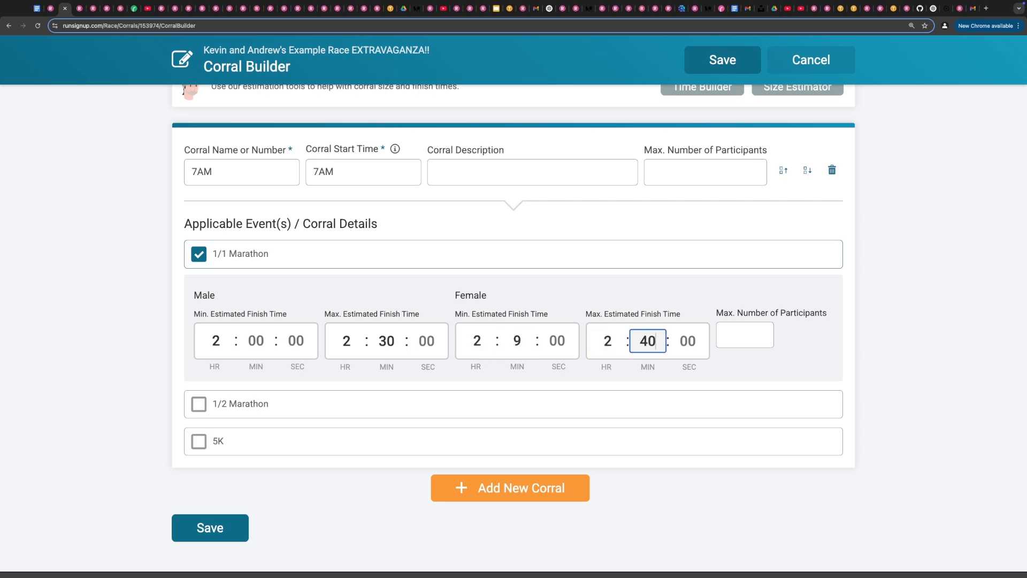
- Save the corral configuration
{"action": "left_click", "coordinate": [732, 339]}
{"action": "left_click", "coordinate": [899, 374]}
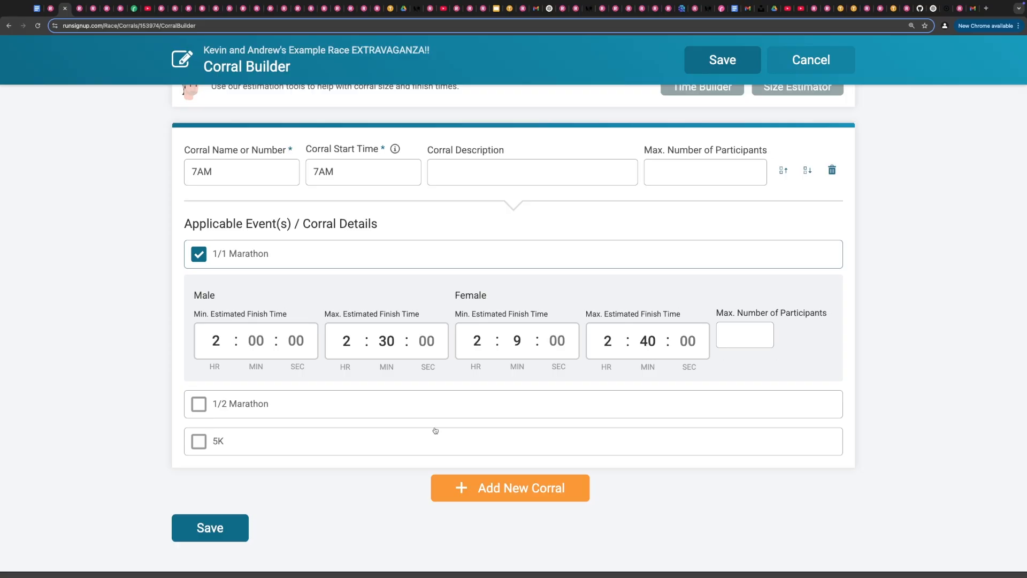
{"action": "left_click", "coordinate": [206, 539]}
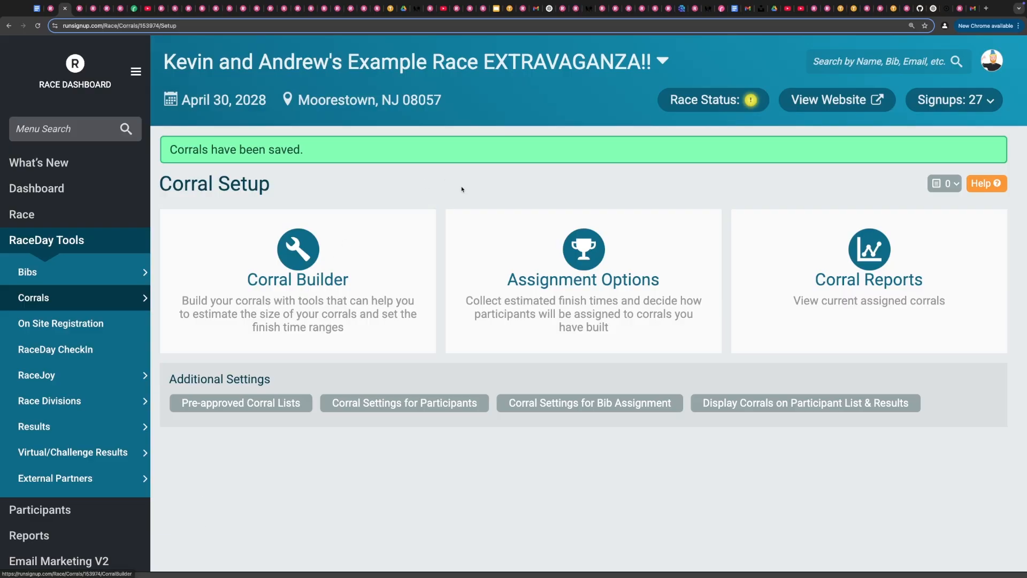
- Turn on the estimated finish time question for the 1/1 Marathon in Assignment Options and save
{"action": "left_click", "coordinate": [594, 292]}
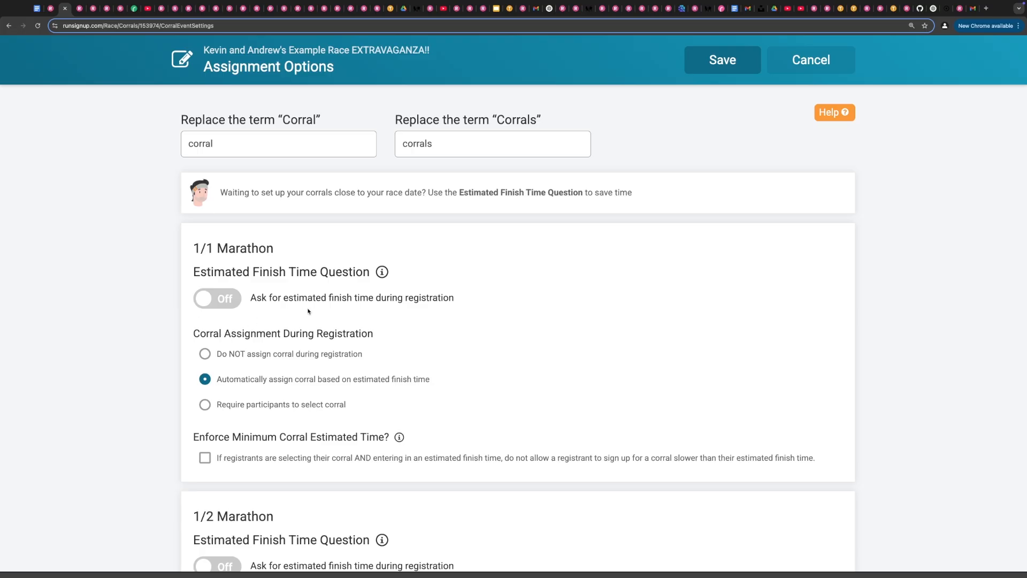
{"action": "left_click", "coordinate": [230, 304]}
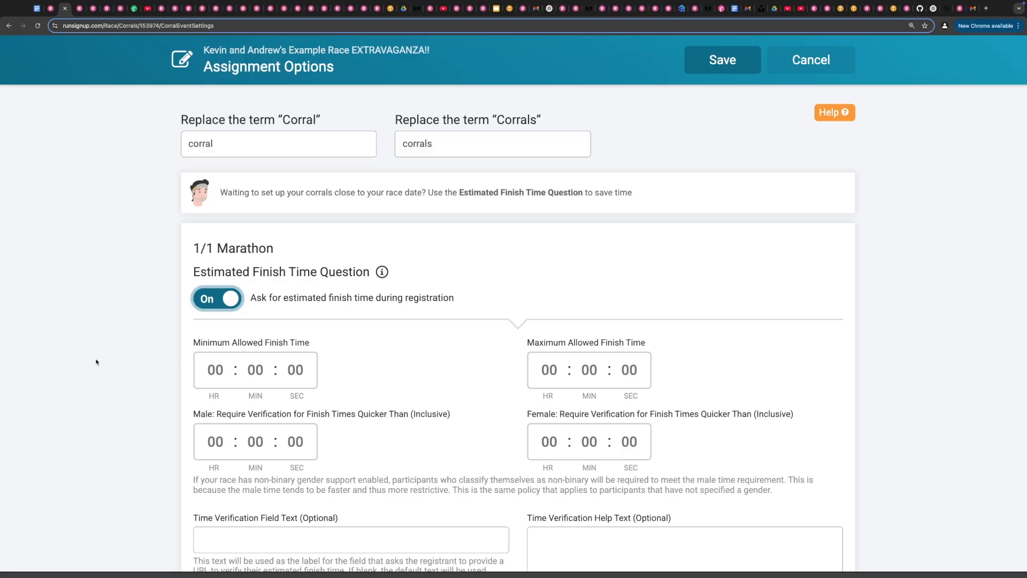
{"action": "scroll", "coordinate": [97, 362], "scroll_direction": "down", "scroll_amount": 3}
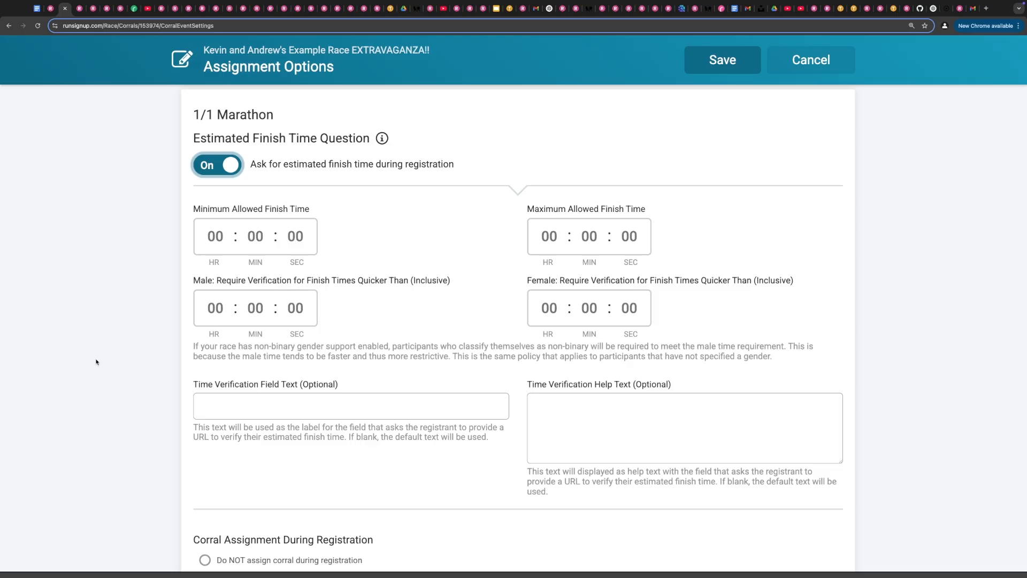
{"action": "scroll", "coordinate": [96, 362], "scroll_direction": "down", "scroll_amount": 6}
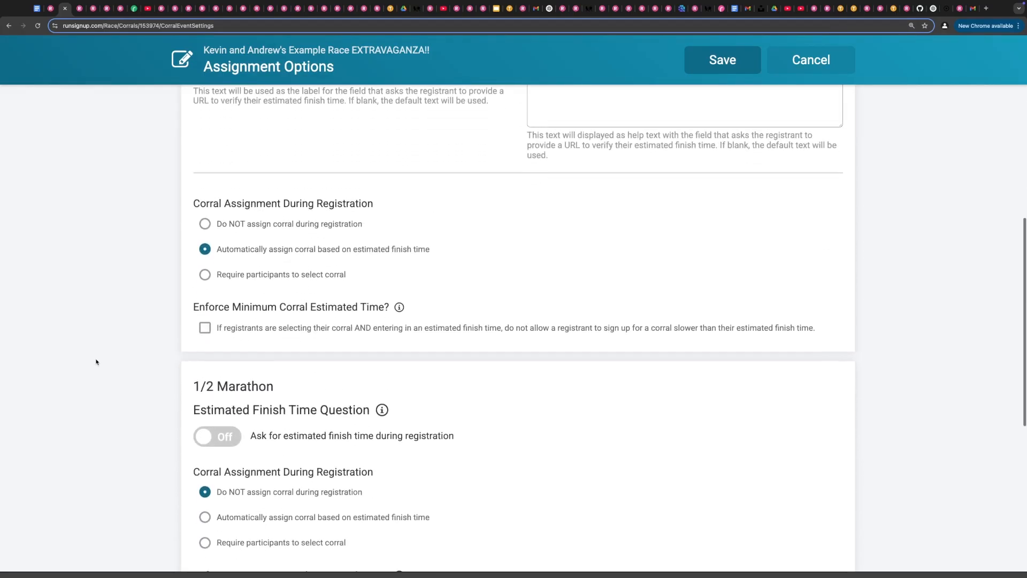
{"action": "scroll", "coordinate": [96, 362], "scroll_direction": "down", "scroll_amount": 1}
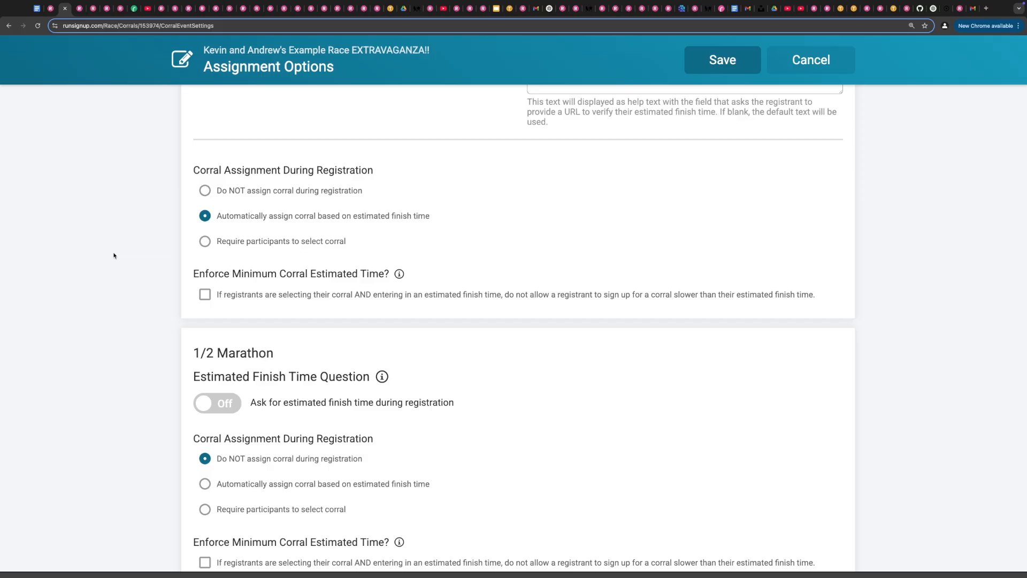
{"action": "left_click", "coordinate": [692, 67]}
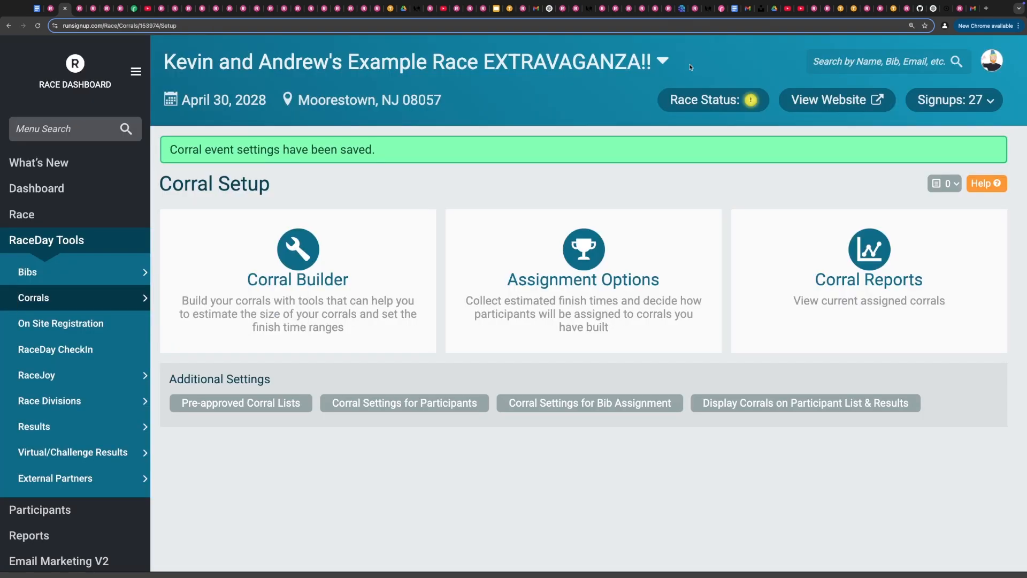
- Open the race website registration, choose an existing registrant, and select the 1/1 Marathon event
{"action": "left_click", "coordinate": [838, 100]}
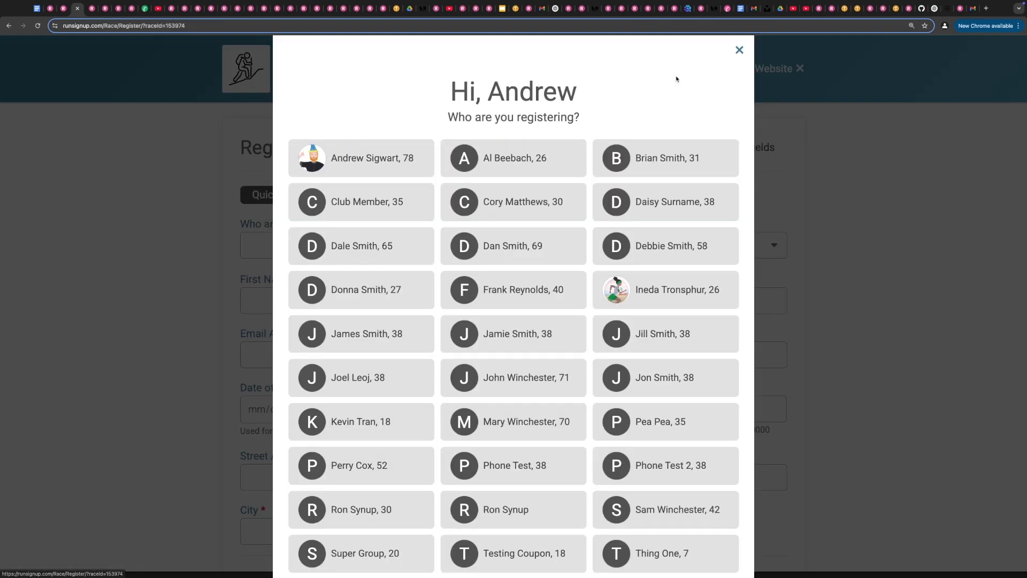
{"action": "scroll", "coordinate": [428, 332], "scroll_direction": "down", "scroll_amount": 10}
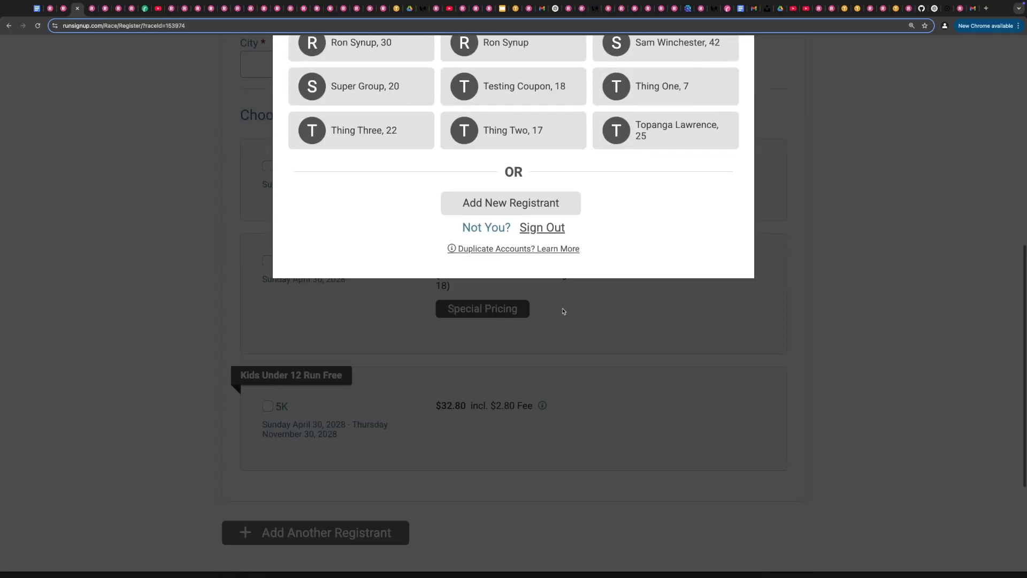
{"action": "left_click", "coordinate": [633, 140]}
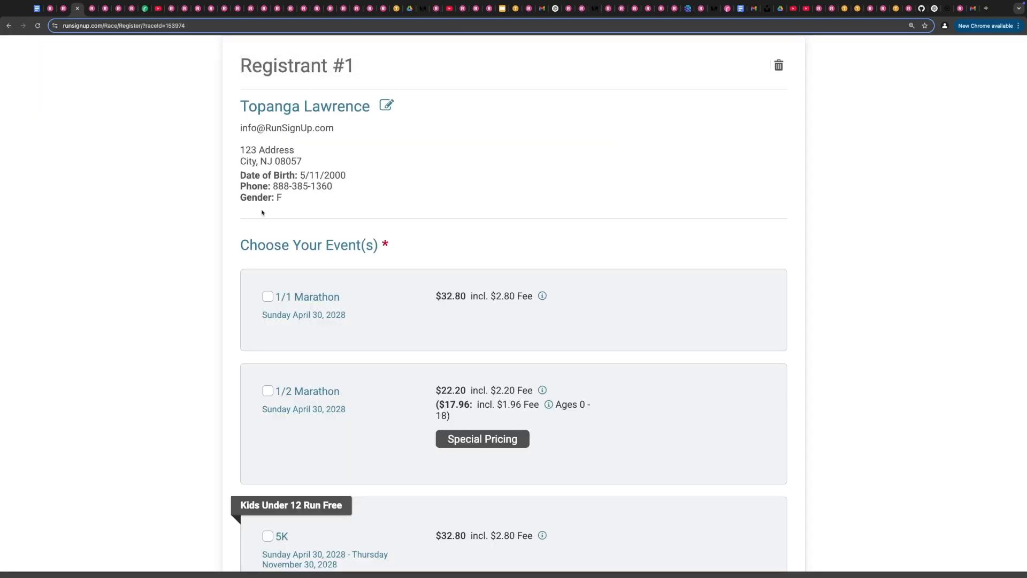
{"action": "left_click", "coordinate": [277, 297]}
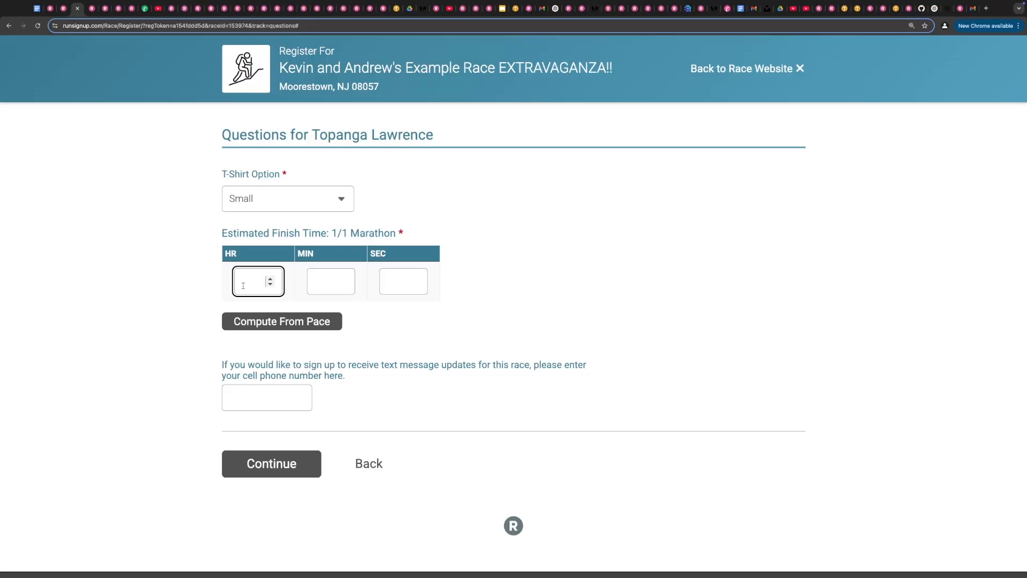
- Enter an estimated finish time of 2 hours 15 minutes for the 1/1 Marathon
{"action": "left_click", "coordinate": [319, 280]}
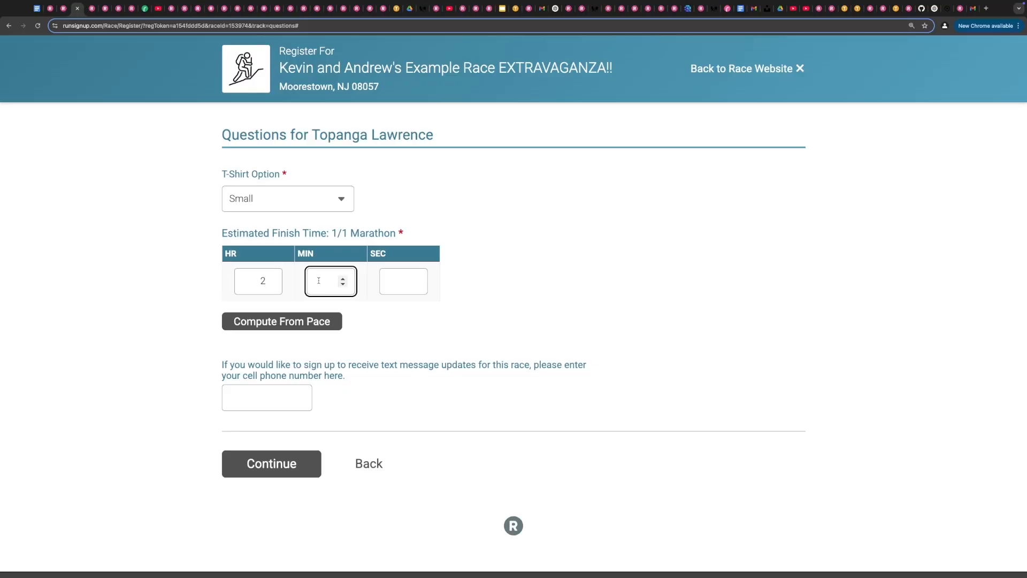
{"action": "type", "text": "15"}
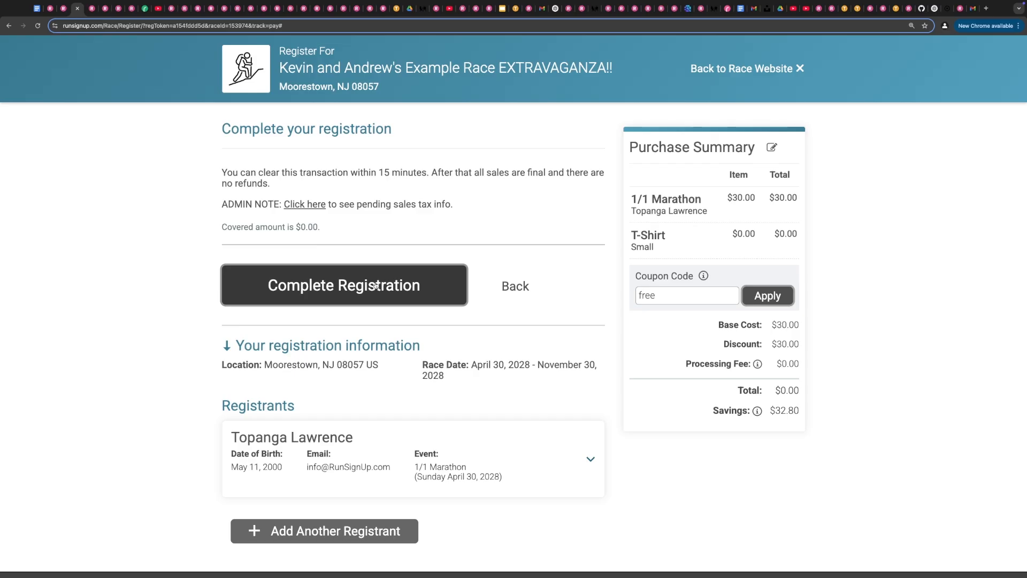
- Complete the registration and dismiss the referral popup on the confirmation page
{"action": "left_click", "coordinate": [374, 287]}
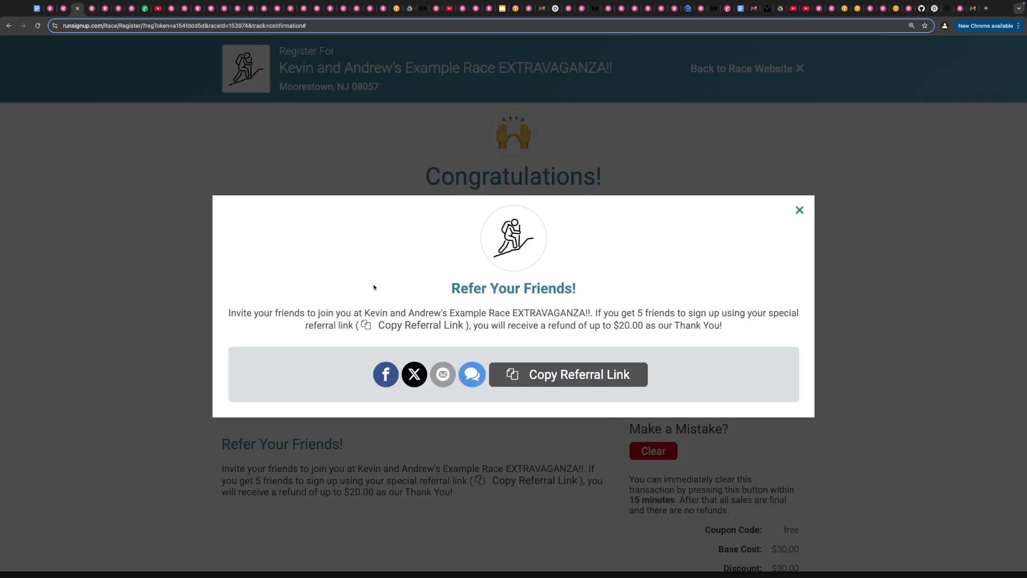
{"action": "left_click", "coordinate": [799, 210]}
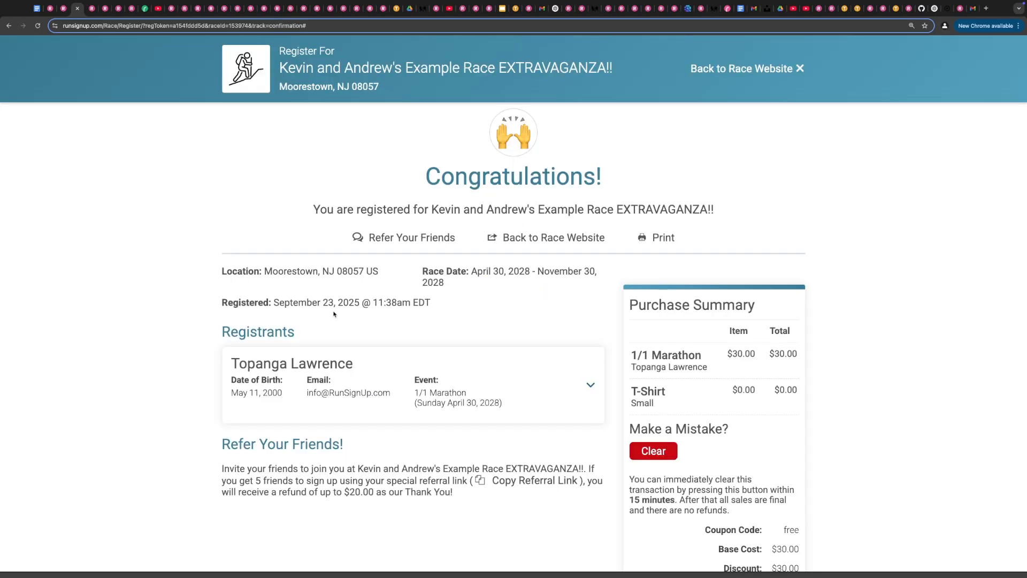
{"action": "scroll", "coordinate": [164, 376], "scroll_direction": "down", "scroll_amount": 3}
{"action": "left_click", "coordinate": [509, 268]}
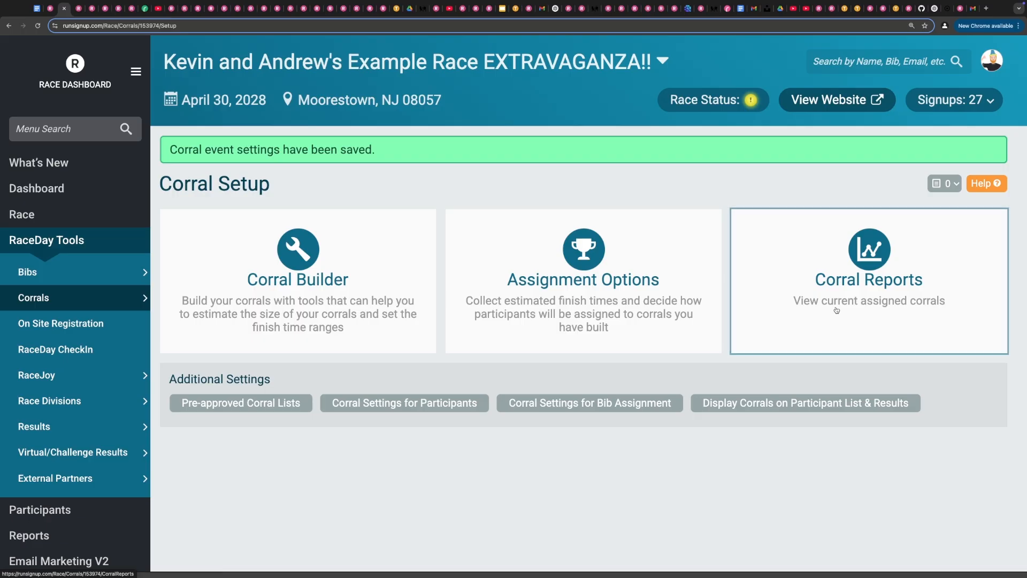
{"action": "left_click", "coordinate": [836, 310]}
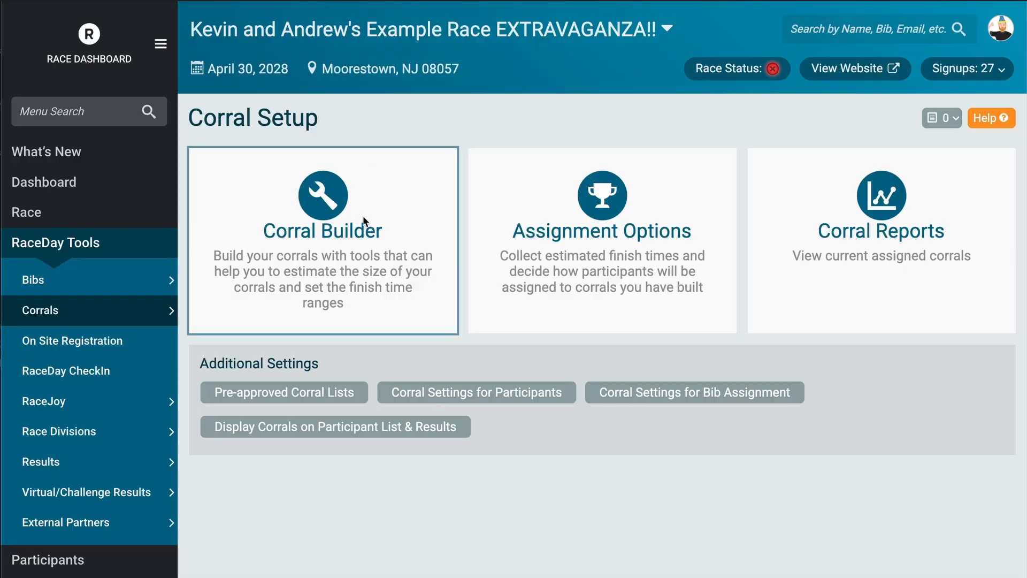
- Open the Corral Builder and name the first corral Elite Females
{"action": "left_click", "coordinate": [364, 220]}
{"action": "left_click", "coordinate": [501, 186]}
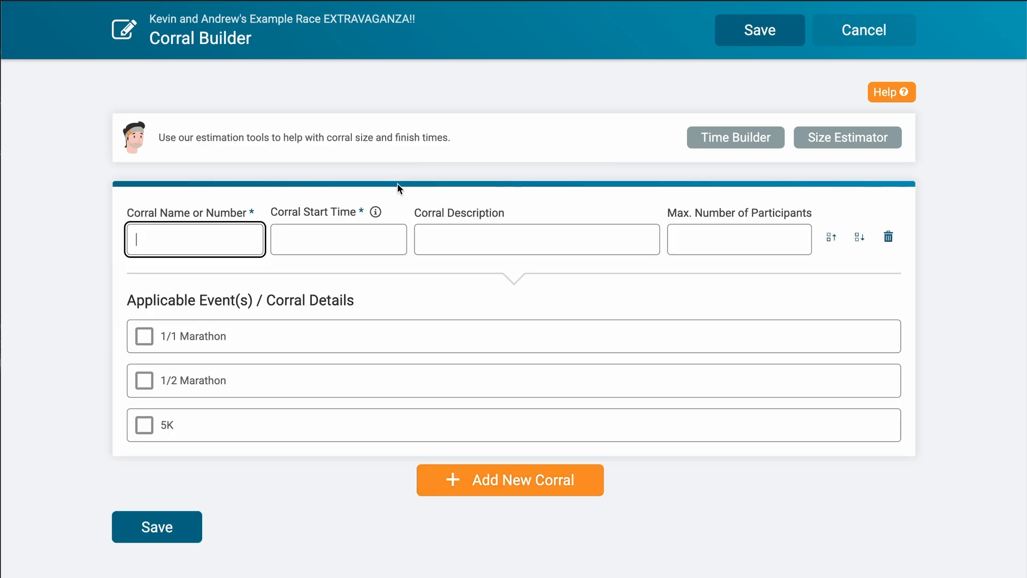
{"action": "type", "text": "Elite Females"}
- Add a new corral named Elite Male
{"action": "left_click", "coordinate": [438, 479]}
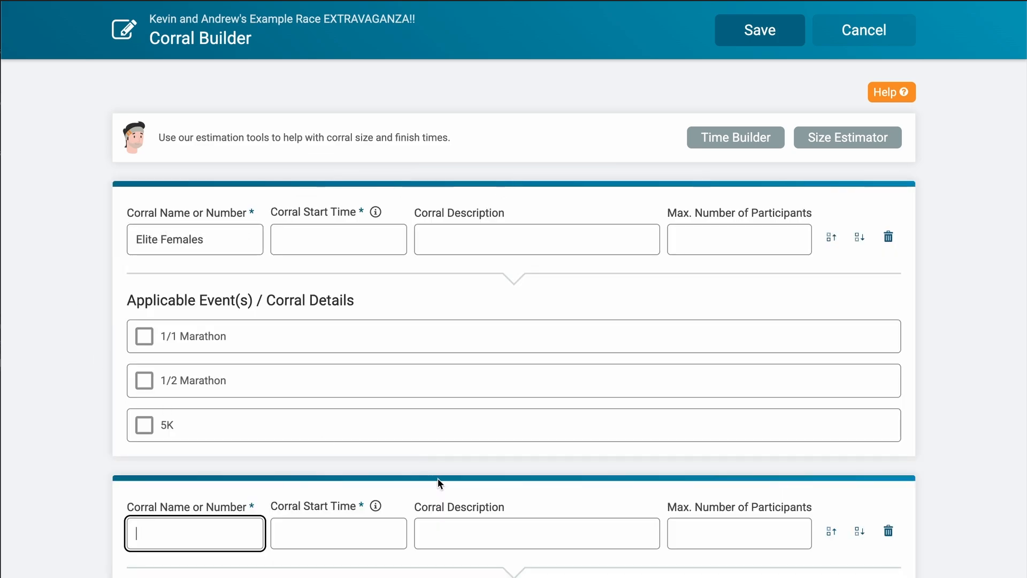
{"action": "type", "text": "Elit"}
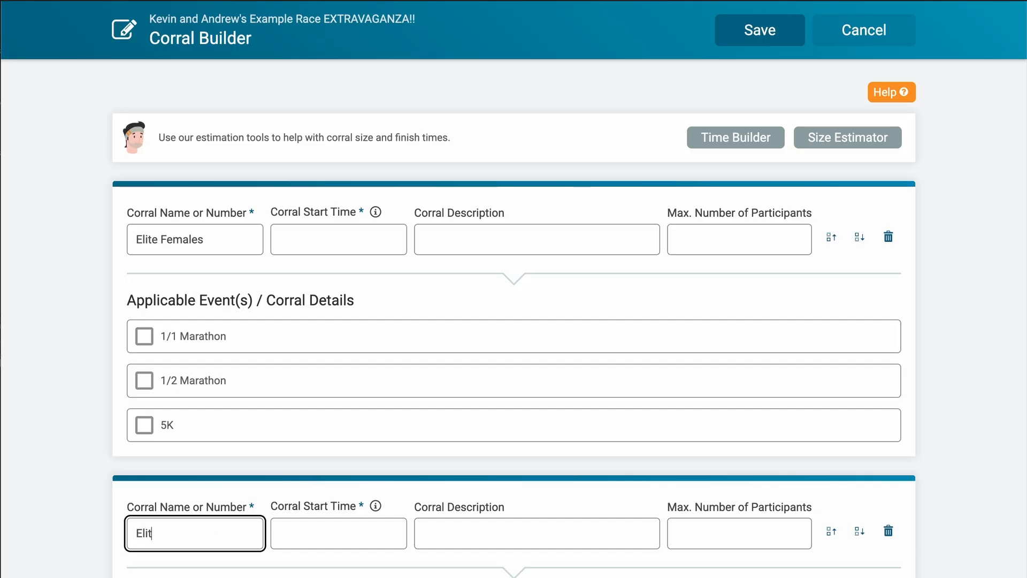
{"action": "type", "text": "e Male"}
- Apply the Elite Females corral to the 1/1 Marathon with a female finish-time range of 2:09 to 2:40
{"action": "left_click", "coordinate": [181, 334]}
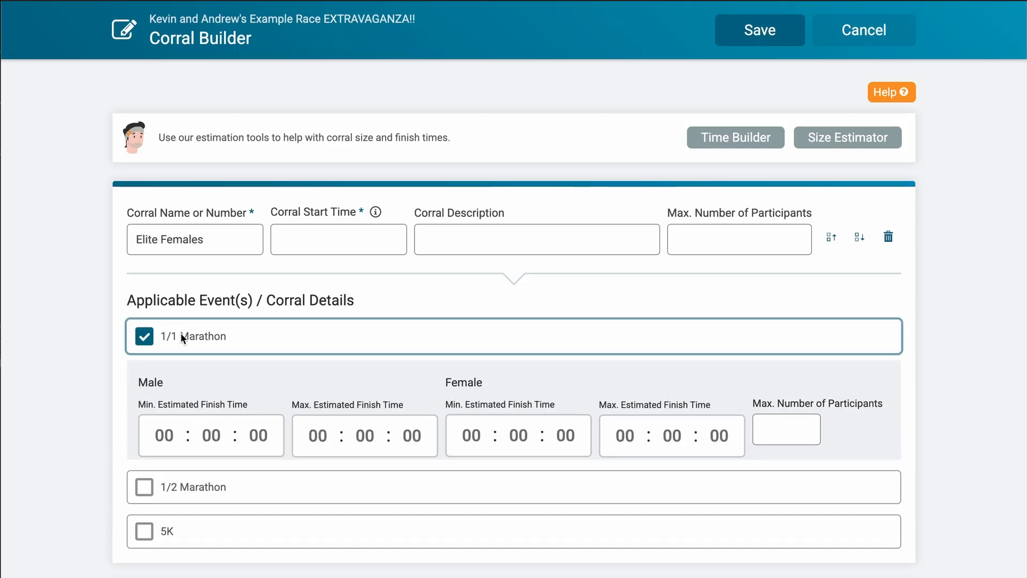
{"action": "scroll", "coordinate": [181, 330], "scroll_direction": "down", "scroll_amount": 4}
{"action": "left_click", "coordinate": [518, 223]}
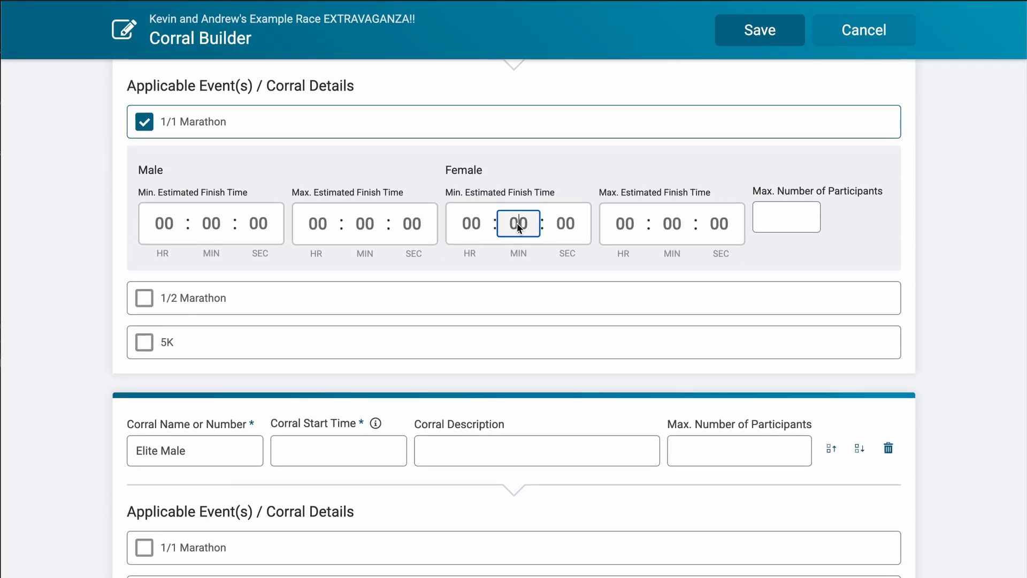
{"action": "left_click", "coordinate": [467, 227]}
{"action": "type", "text": "2"}
{"action": "left_click", "coordinate": [519, 227]}
{"action": "type", "text": "09"}
{"action": "left_click", "coordinate": [622, 223]}
{"action": "type", "text": "2"}
{"action": "left_click", "coordinate": [672, 223]}
{"action": "type", "text": "40"}
- Apply the Elite Male corral to the 1/1 Marathon and clear its auto-filled female minimum finish time
{"action": "scroll", "coordinate": [698, 262], "scroll_direction": "down", "scroll_amount": 3}
{"action": "left_click", "coordinate": [262, 401]}
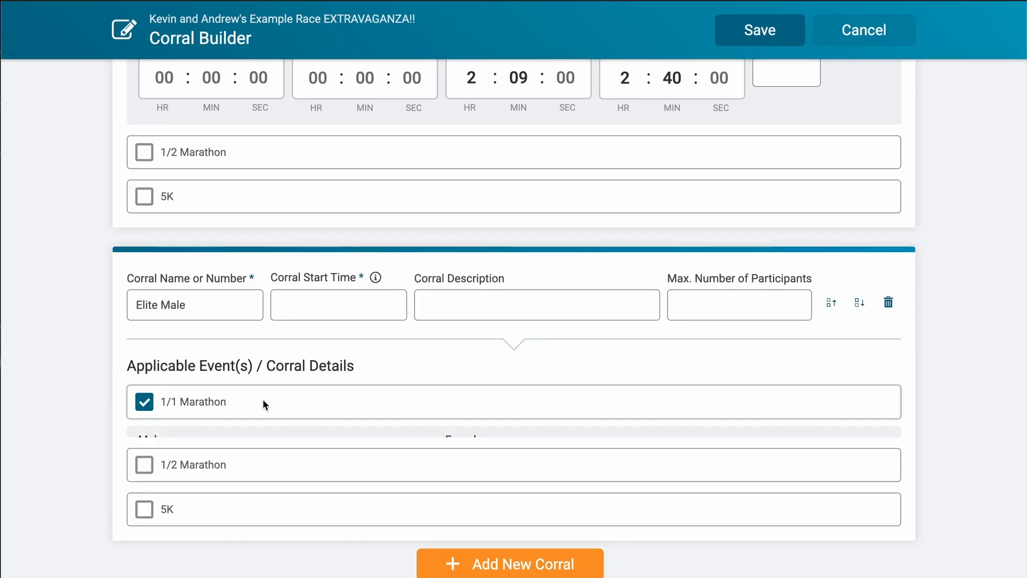
{"action": "scroll", "coordinate": [263, 401], "scroll_direction": "down", "scroll_amount": 3}
{"action": "left_click", "coordinate": [470, 365]}
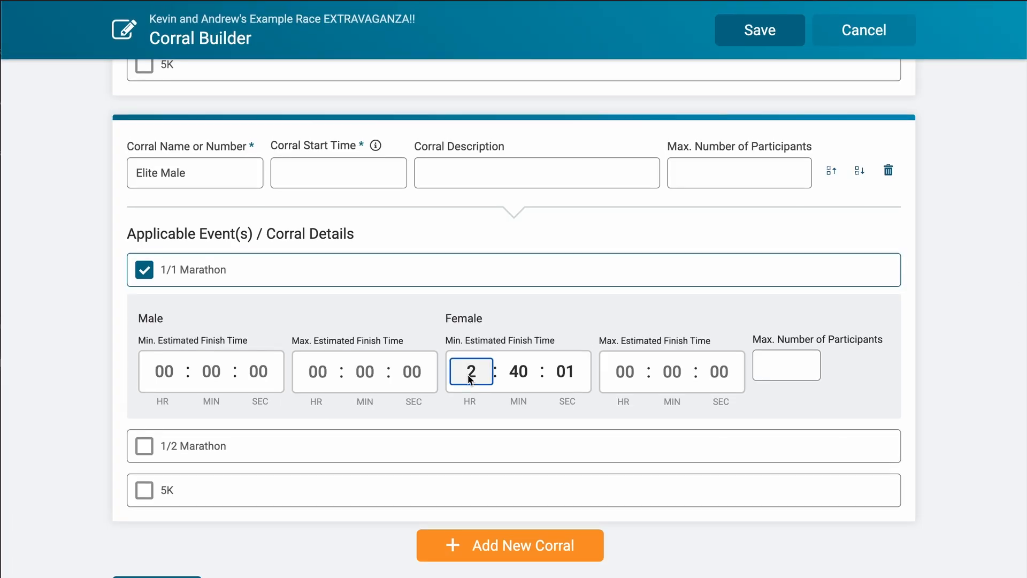
{"action": "key", "text": "BackSpace"}
{"action": "key", "text": "Tab"}
{"action": "key", "text": "BackSpace"}
{"action": "key", "text": "Tab"}
{"action": "key", "text": "BackSpace"}
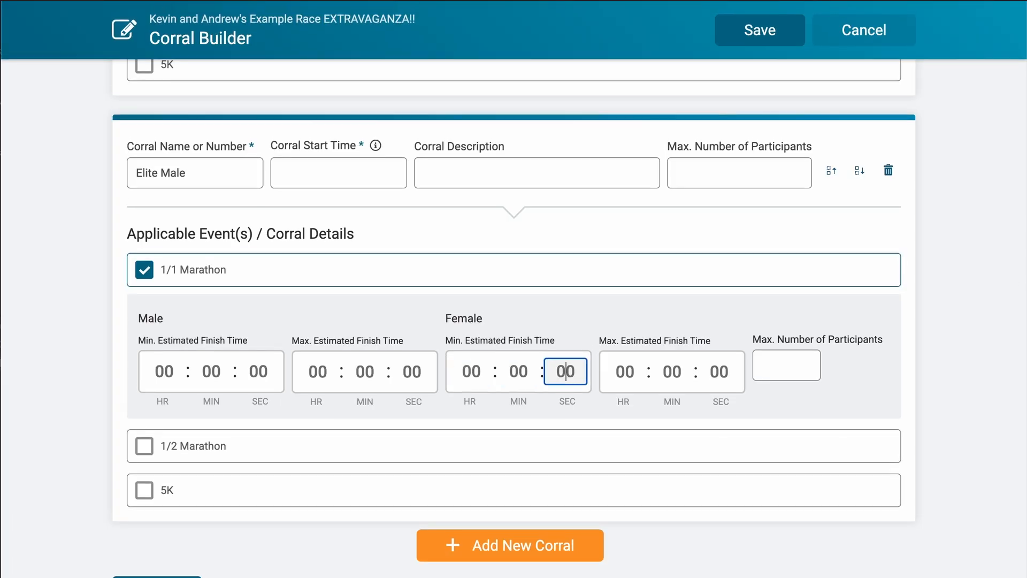
- Set the Elite Male corral's male finish-time range to 2:00 to 2:30 for the marathon
{"action": "left_click", "coordinate": [156, 367]}
{"action": "type", "text": "2"}
{"action": "left_click", "coordinate": [209, 371]}
{"action": "left_click", "coordinate": [326, 371]}
{"action": "type", "text": "2"}
{"action": "left_click", "coordinate": [358, 371]}
{"action": "type", "text": "30"}
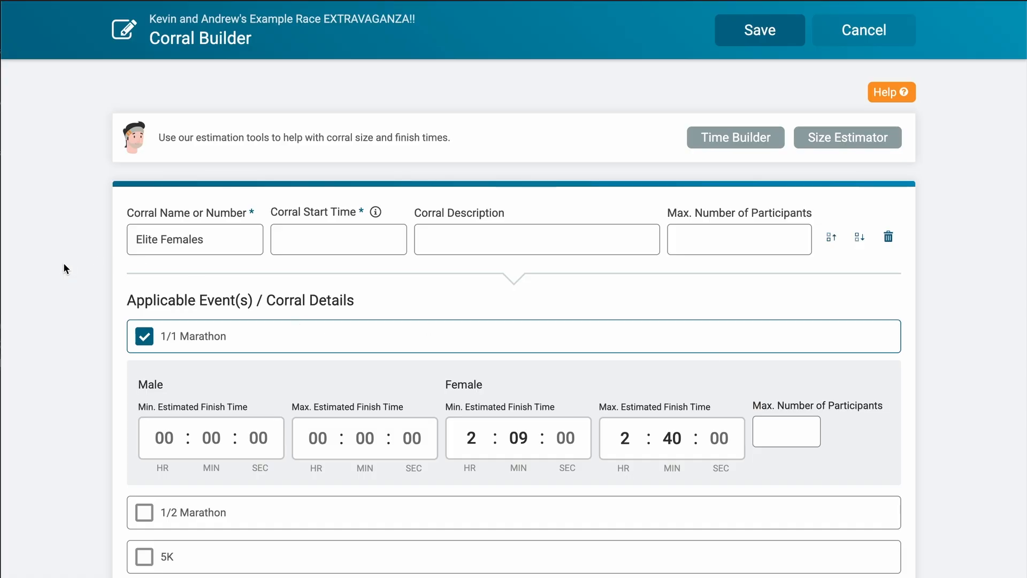
- Set the Elite Females corral start time to 7AM
{"action": "scroll", "coordinate": [63, 262], "scroll_direction": "down", "scroll_amount": 9}
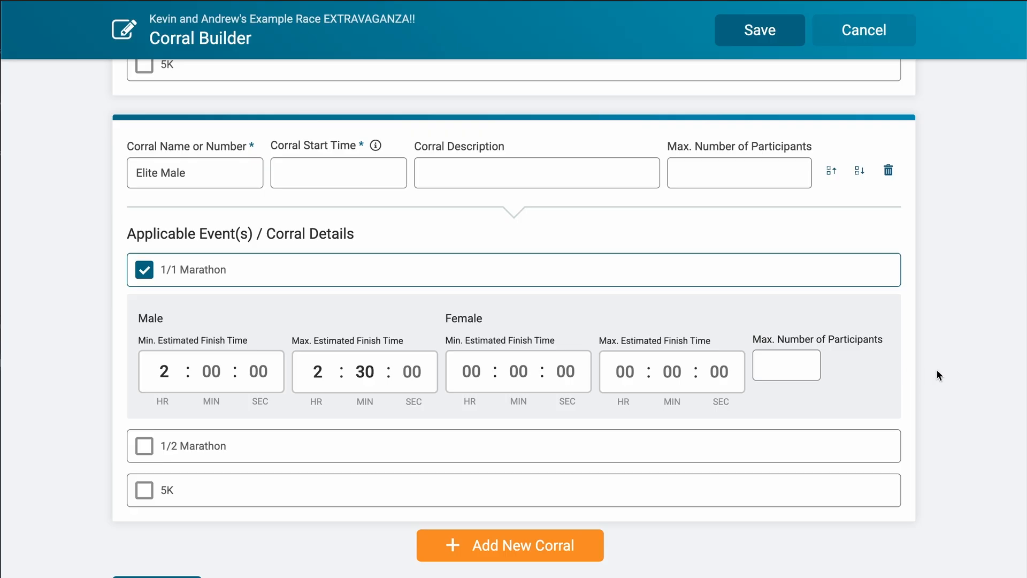
{"action": "scroll", "coordinate": [937, 370], "scroll_direction": "up", "scroll_amount": 10}
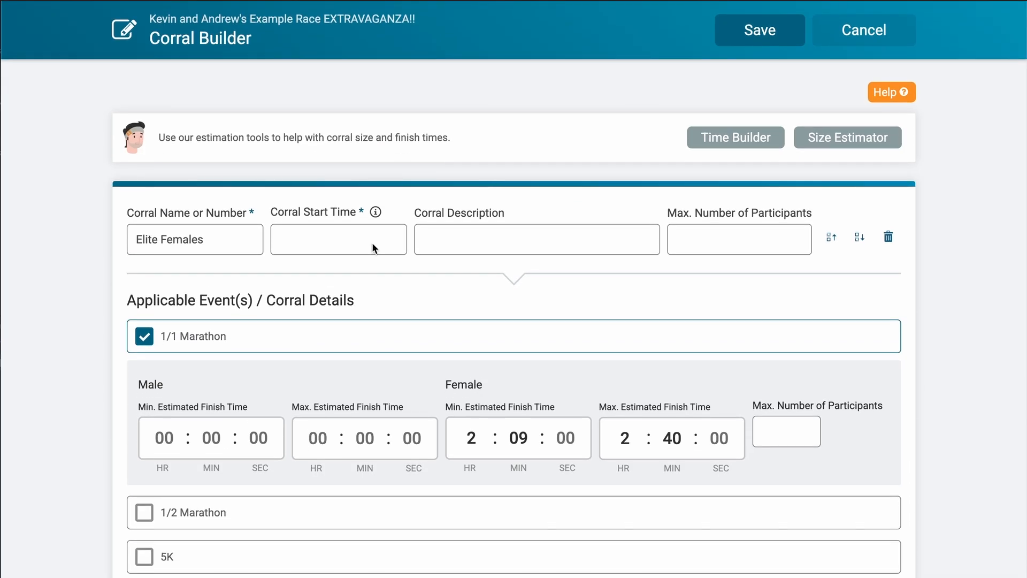
{"action": "left_click", "coordinate": [325, 239]}
{"action": "left_click", "coordinate": [367, 275]}
- Set the Elite Male corral start time to 7:05AM and save the corrals
{"action": "scroll", "coordinate": [364, 275], "scroll_direction": "down", "scroll_amount": 1}
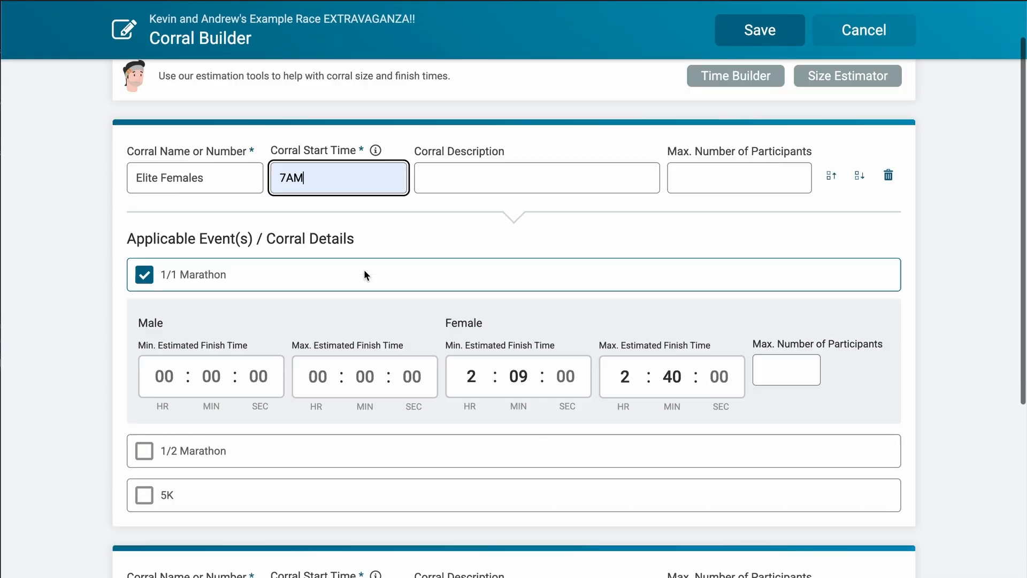
{"action": "scroll", "coordinate": [364, 270], "scroll_direction": "down", "scroll_amount": 5}
{"action": "left_click", "coordinate": [314, 346]}
{"action": "left_click", "coordinate": [354, 383]}
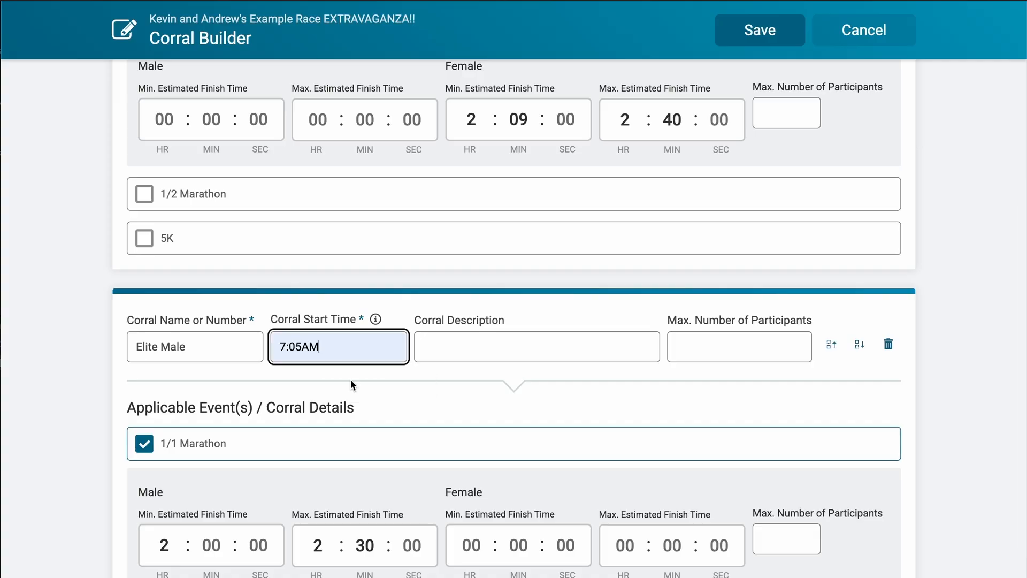
{"action": "scroll", "coordinate": [971, 500], "scroll_direction": "up", "scroll_amount": 6}
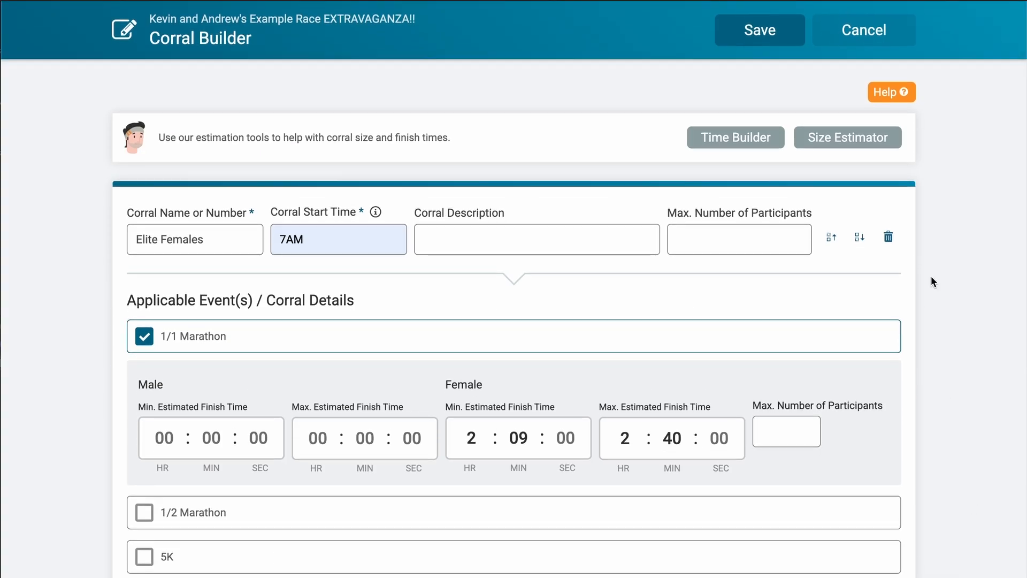
{"action": "left_click", "coordinate": [772, 30]}
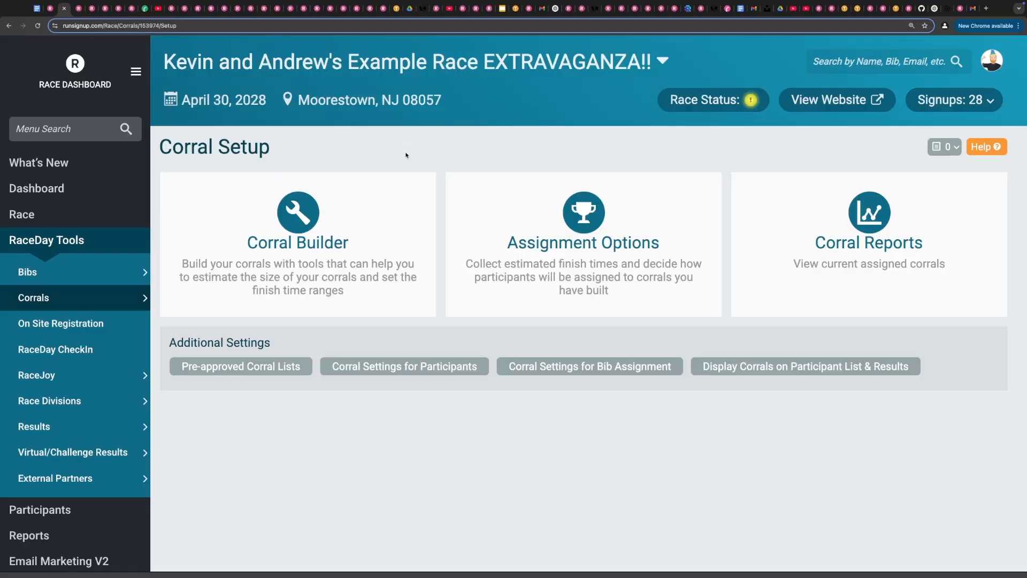
- Reopen the Corral Builder and add a corral named 7:00AM starting at 7:00AM, limited to 10 participants, for the 5K
{"action": "left_click", "coordinate": [326, 251]}
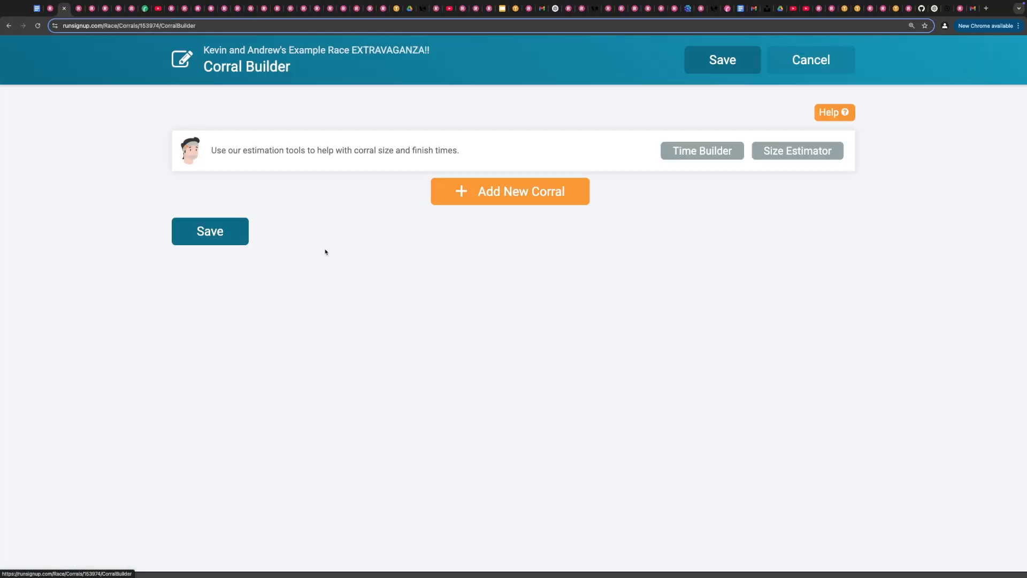
{"action": "left_click", "coordinate": [508, 199]}
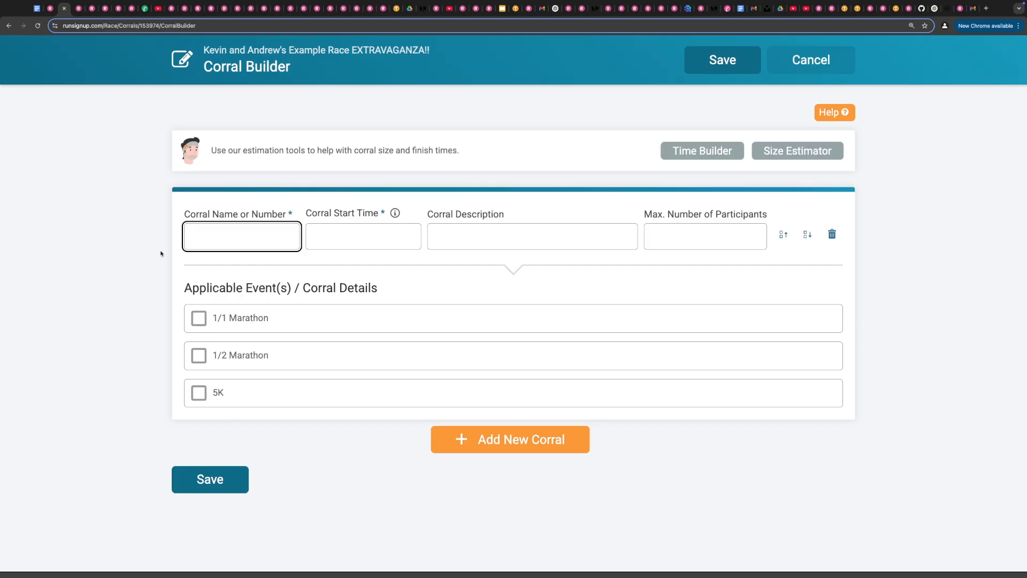
{"action": "type", "text": "7:00AM"}
{"action": "left_click", "coordinate": [317, 238]}
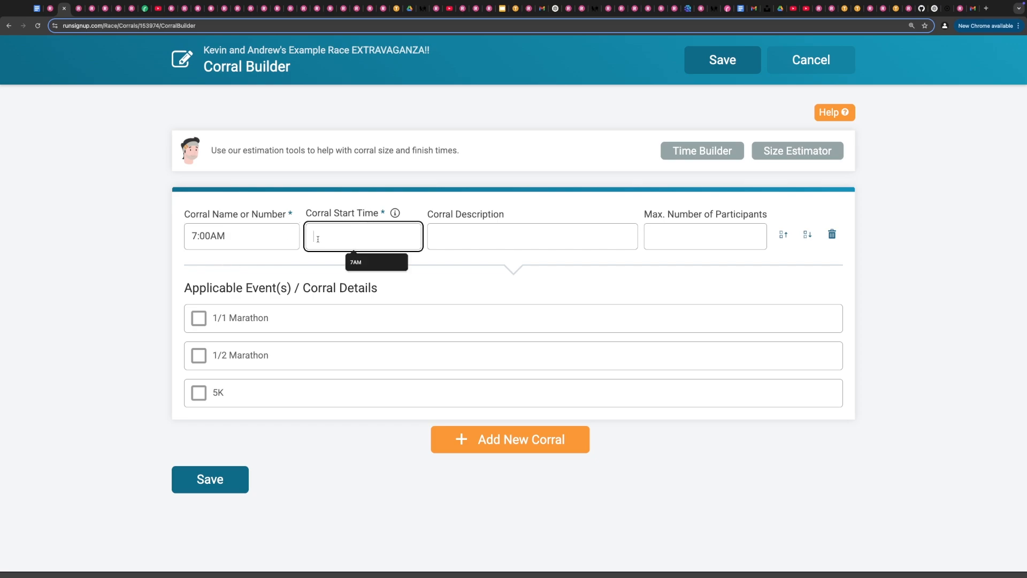
{"action": "type", "text": "7:00AM"}
{"action": "left_click", "coordinate": [708, 246]}
{"action": "left_click", "coordinate": [677, 234]}
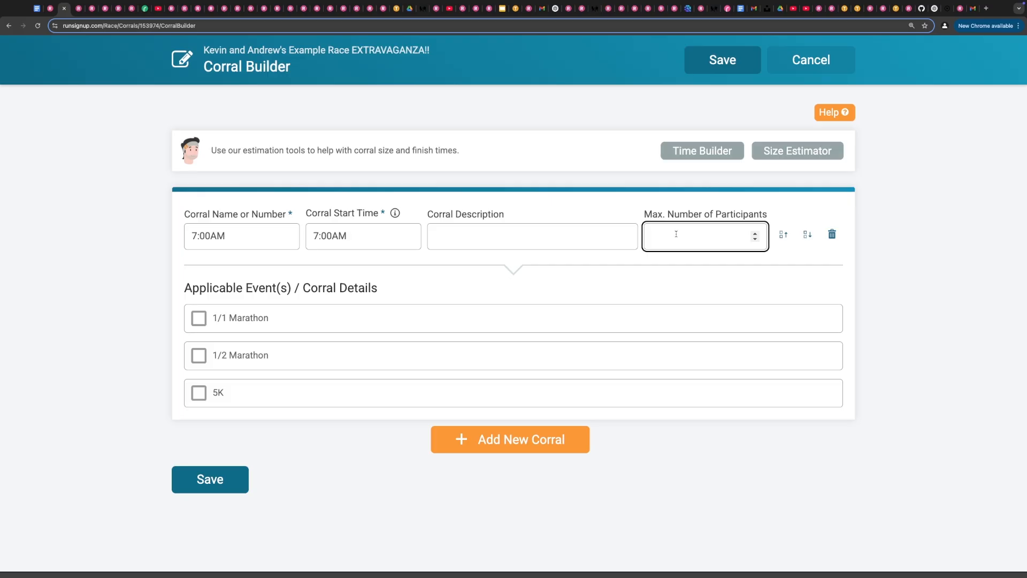
{"action": "type", "text": "10"}
{"action": "left_click", "coordinate": [200, 396]}
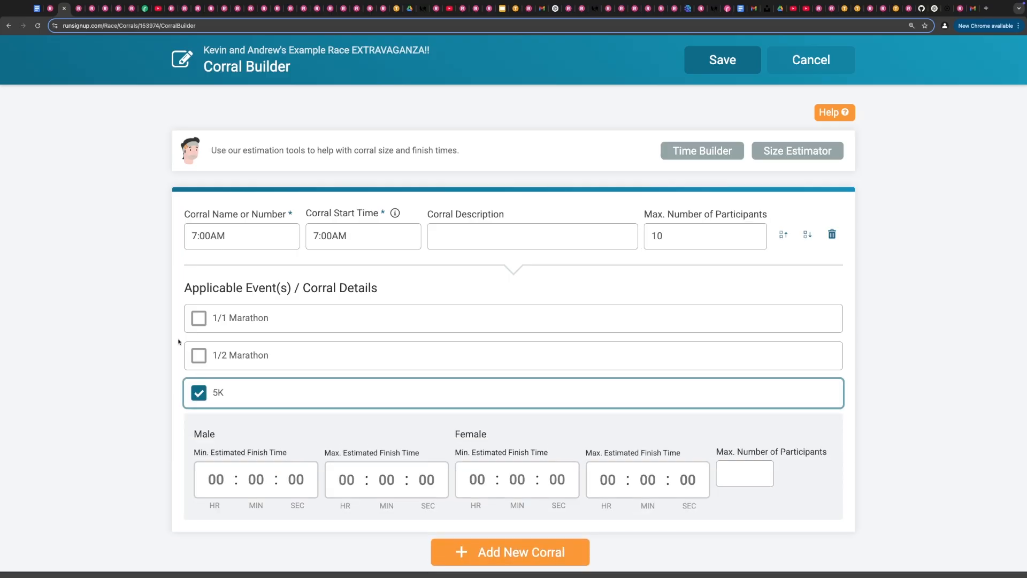
- Add a second corral named 7:05AM starting at 7:05AM, limited to 10 participants, for the 5K
{"action": "scroll", "coordinate": [83, 373], "scroll_direction": "down", "scroll_amount": 1}
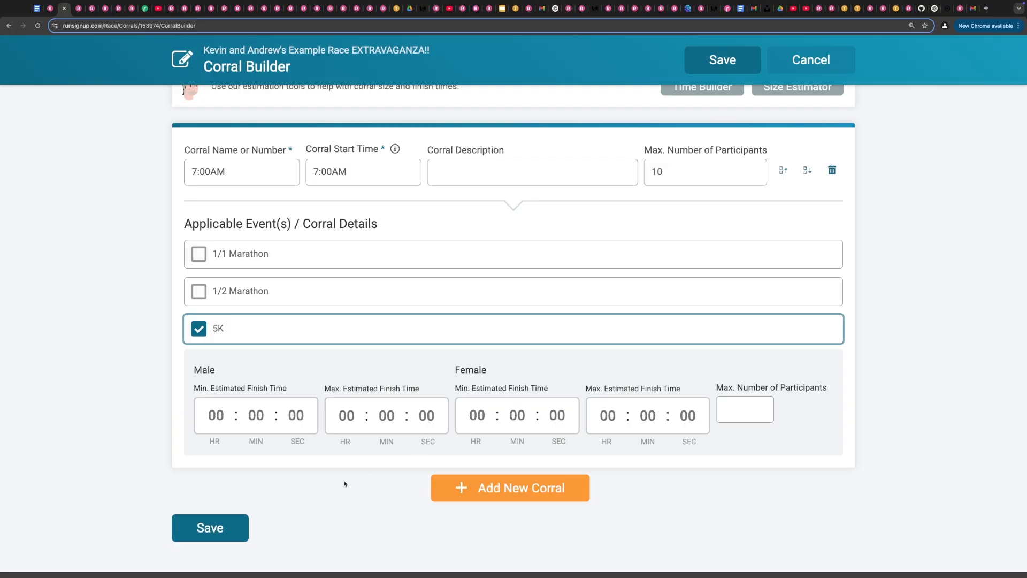
{"action": "left_click", "coordinate": [492, 488]}
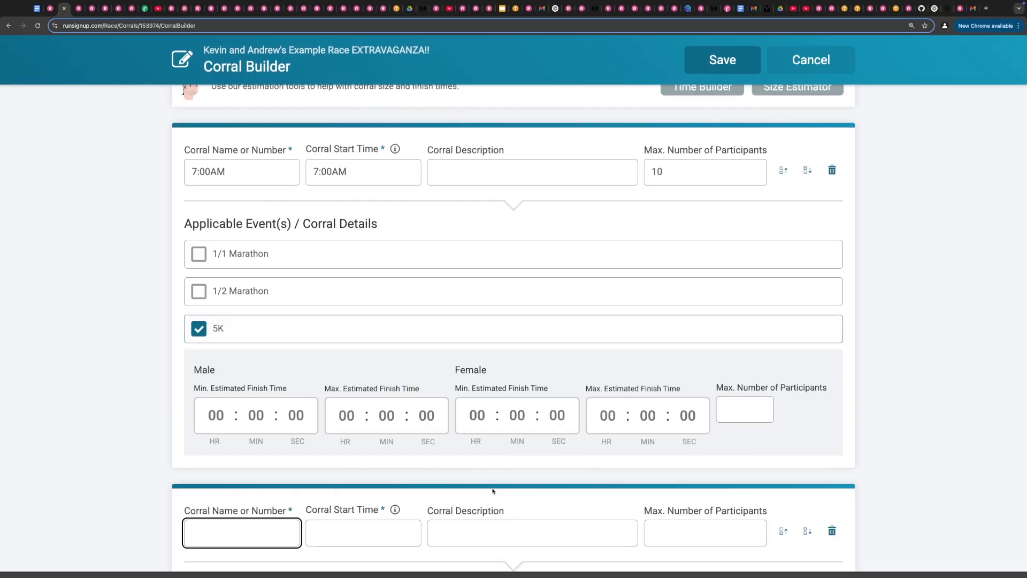
{"action": "scroll", "coordinate": [272, 408], "scroll_direction": "down", "scroll_amount": 3}
{"action": "type", "text": "7:05AM"}
{"action": "key", "text": "ctrl+a"}
{"action": "key", "text": "ctrl+c"}
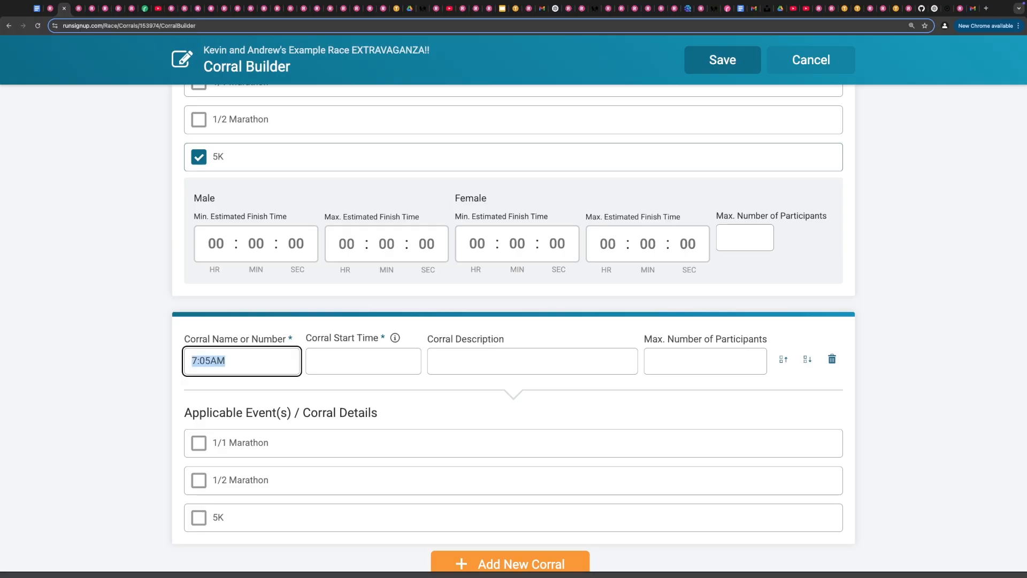
{"action": "key", "text": "Tab"}
{"action": "key", "text": "ctrl+v"}
{"action": "left_click", "coordinate": [692, 357]}
{"action": "type", "text": "10"}
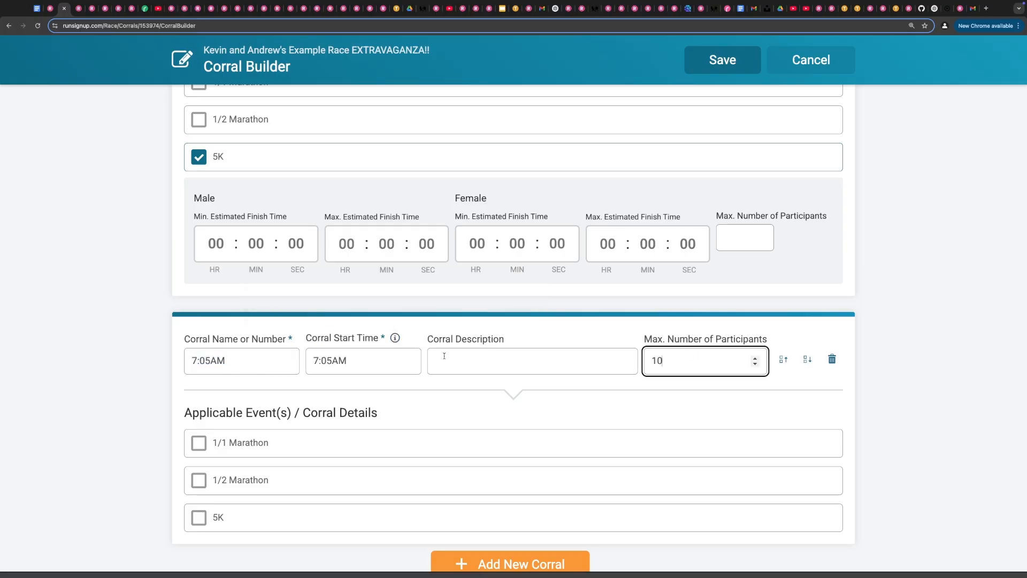
{"action": "left_click", "coordinate": [199, 517]}
- Remove an extra empty corral and save the corral setup
{"action": "scroll", "coordinate": [479, 508], "scroll_direction": "down", "scroll_amount": 3}
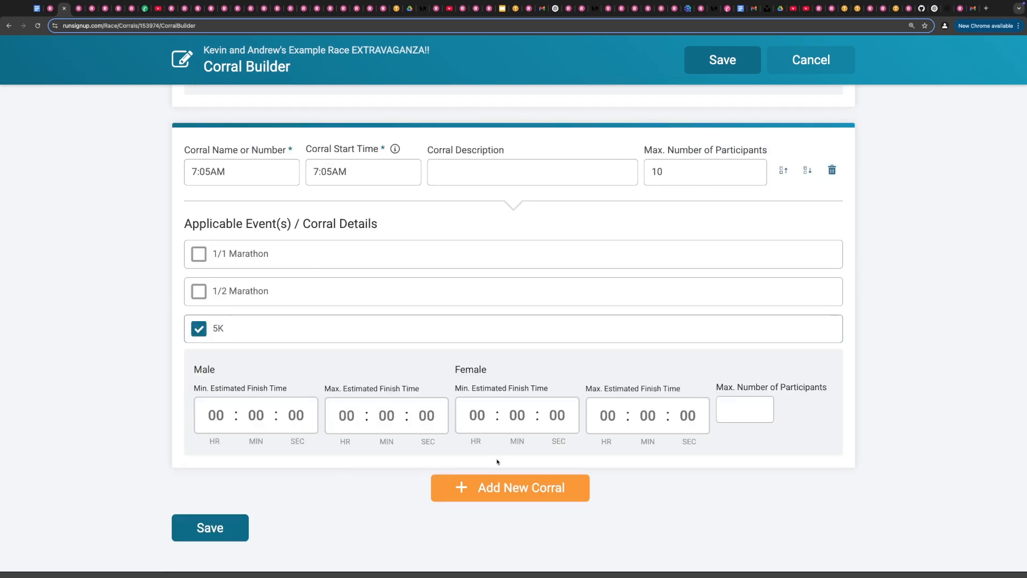
{"action": "left_click", "coordinate": [485, 487]}
{"action": "scroll", "coordinate": [455, 482], "scroll_direction": "down", "scroll_amount": 5}
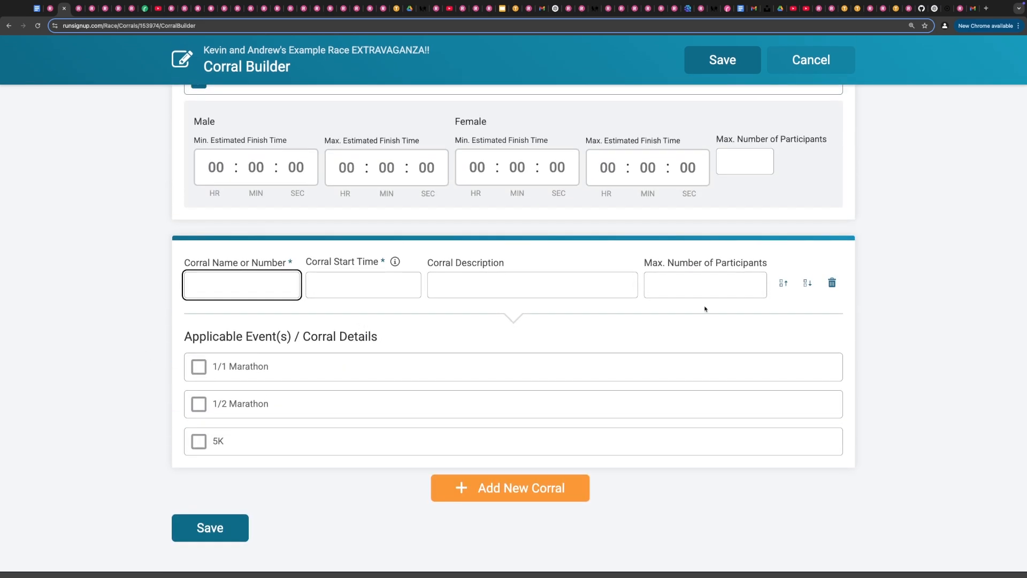
{"action": "left_click", "coordinate": [832, 283]}
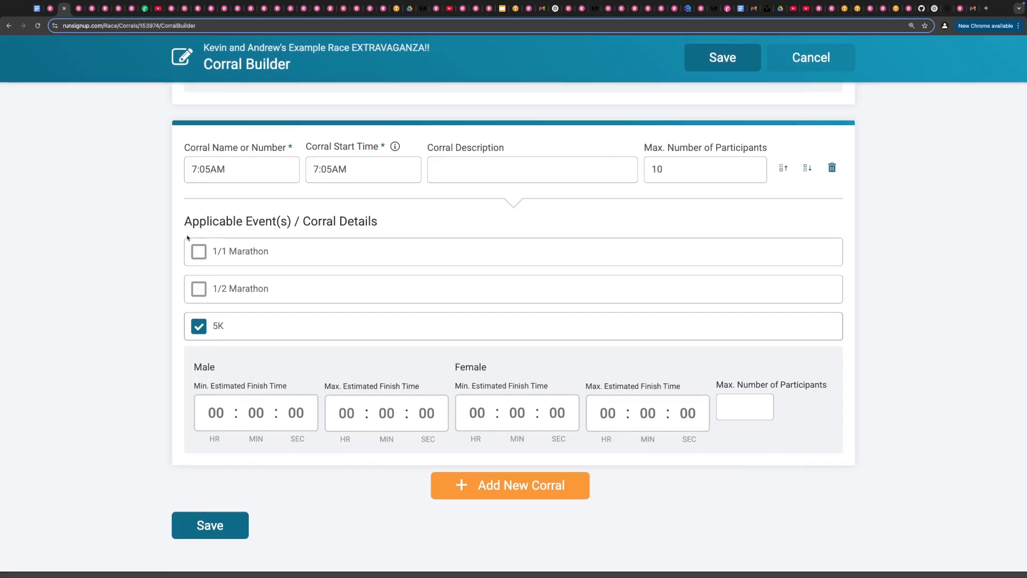
{"action": "left_click", "coordinate": [194, 539]}
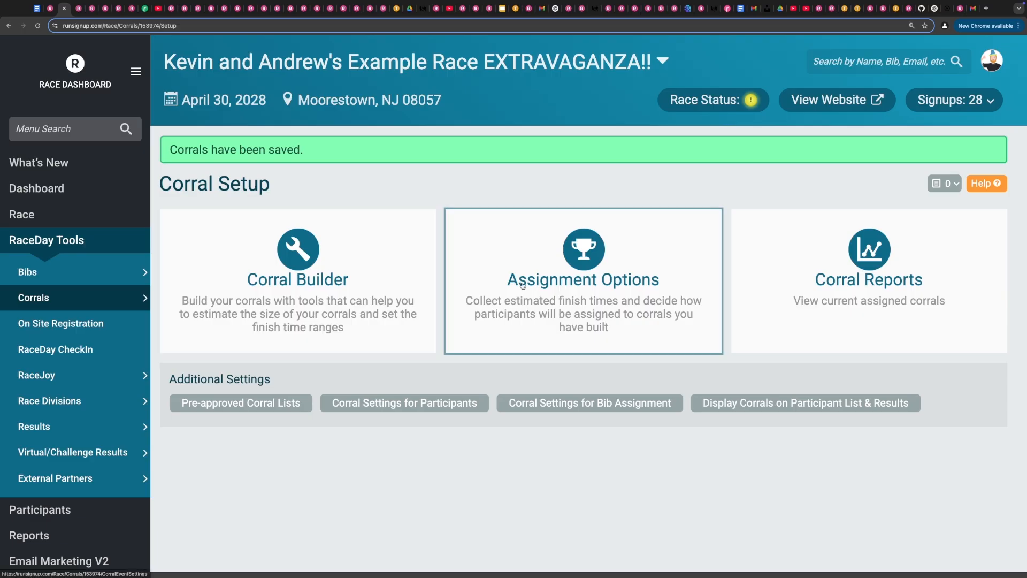
- In Assignment Options, require 5K participants to select their corral and save the assignment options
{"action": "left_click", "coordinate": [584, 278]}
{"action": "scroll", "coordinate": [103, 349], "scroll_direction": "down", "scroll_amount": 5}
{"action": "scroll", "coordinate": [104, 349], "scroll_direction": "down", "scroll_amount": 2}
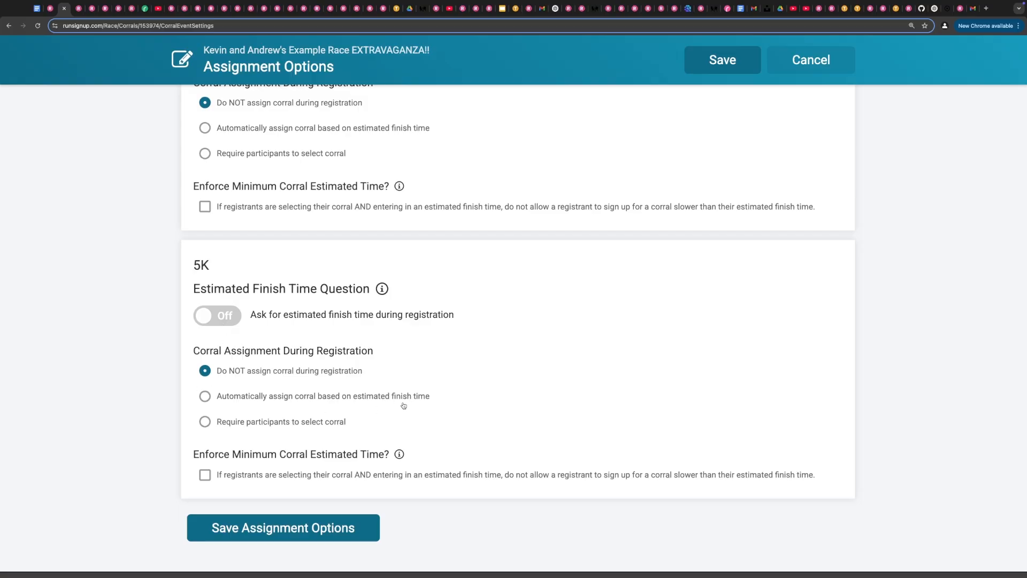
{"action": "left_click", "coordinate": [203, 423]}
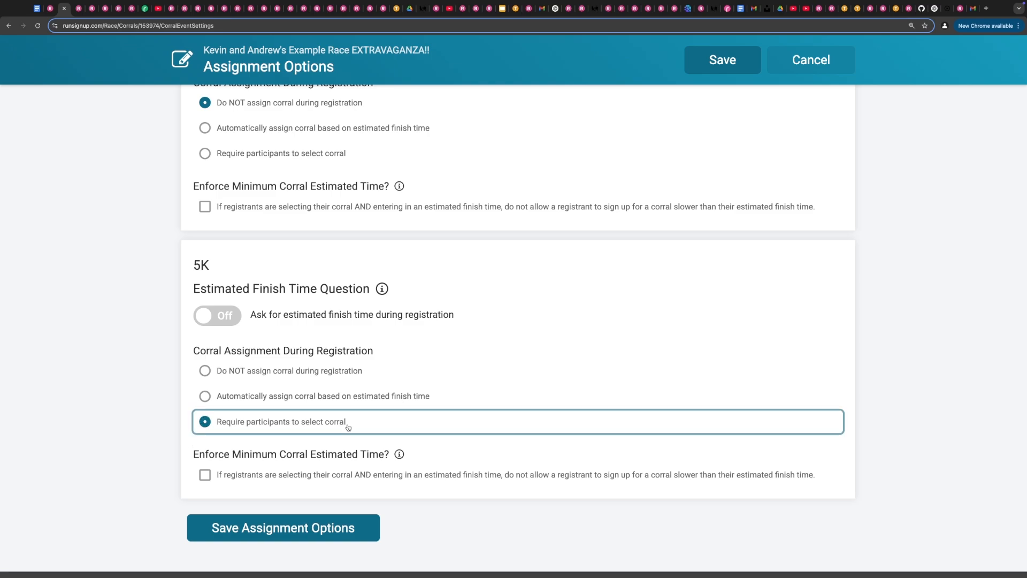
{"action": "left_click", "coordinate": [332, 529]}
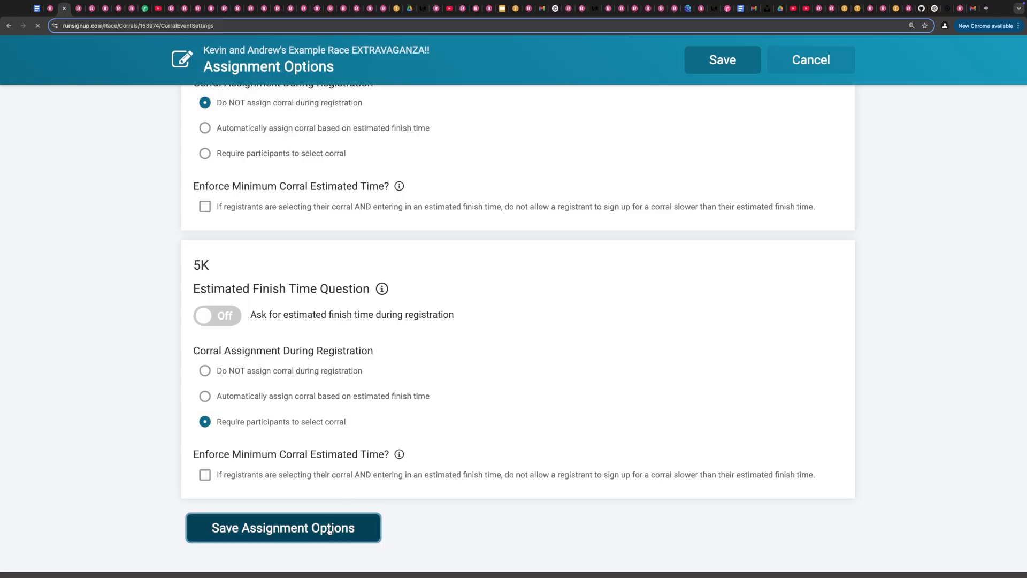
- Open the race website, start a registration for two registrants, and accept their waivers
{"action": "left_click", "coordinate": [832, 99]}
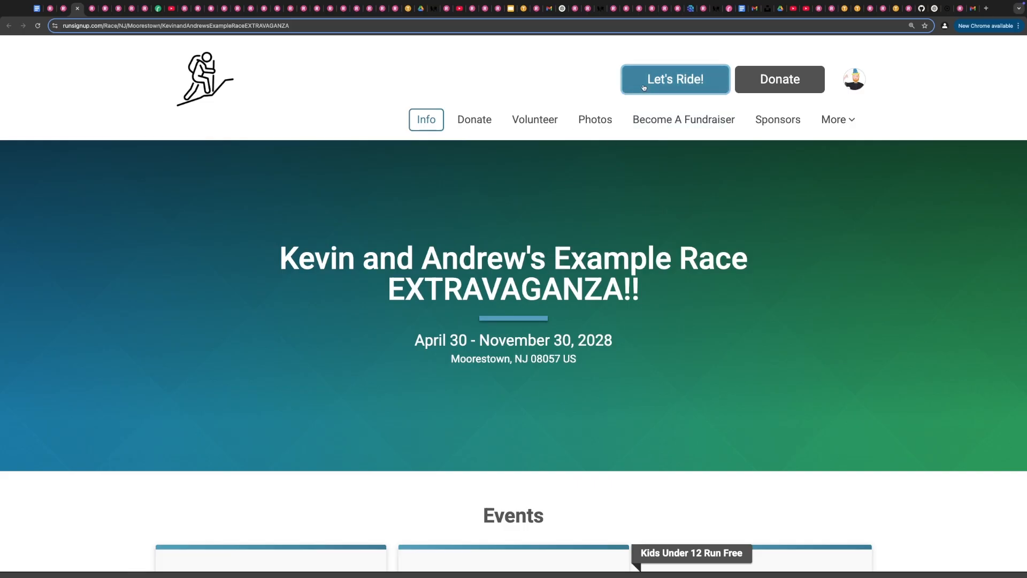
{"action": "left_click", "coordinate": [650, 88]}
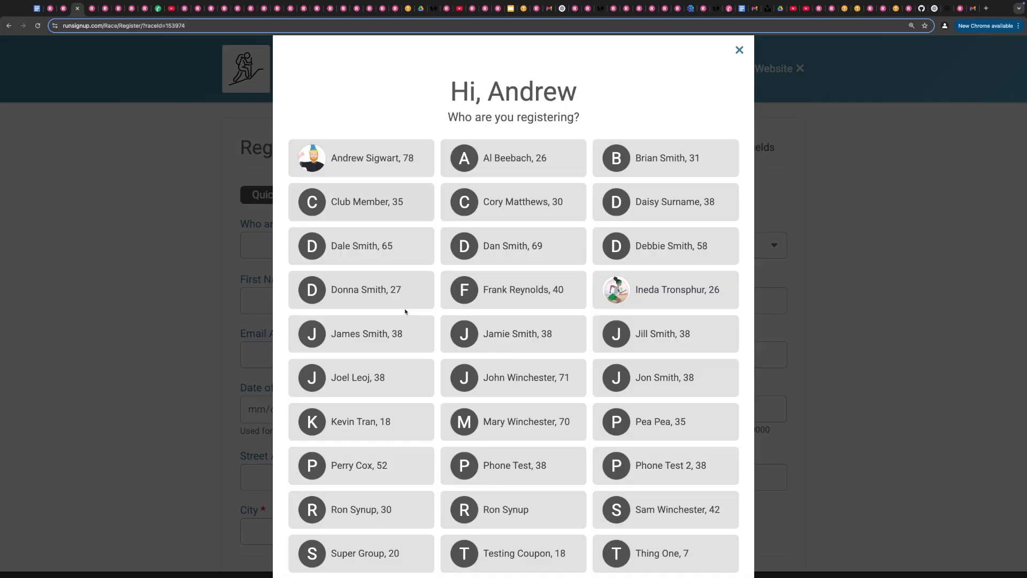
{"action": "scroll", "coordinate": [428, 313], "scroll_direction": "down", "scroll_amount": 3}
{"action": "left_click", "coordinate": [333, 229]}
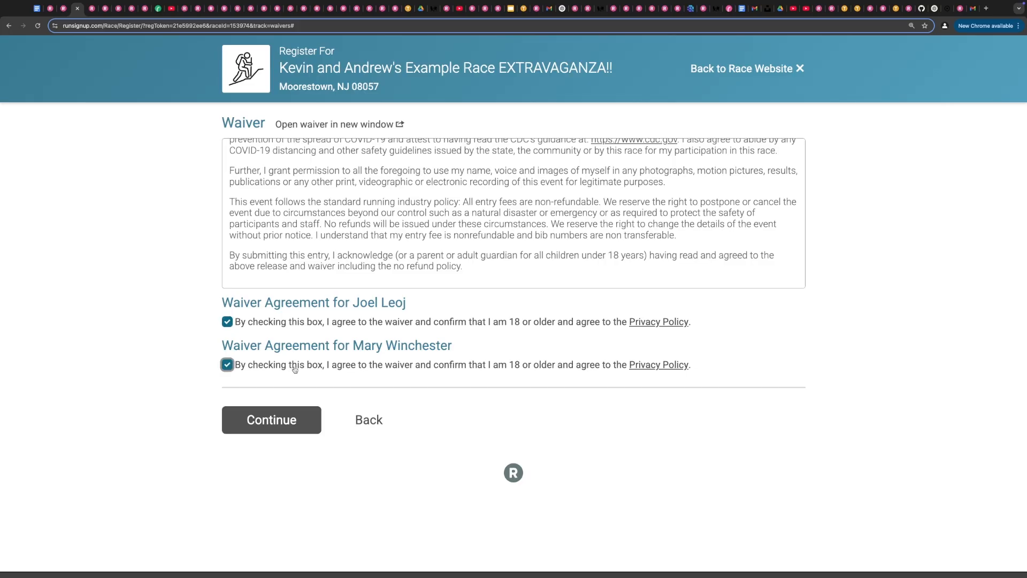
{"action": "left_click", "coordinate": [291, 419]}
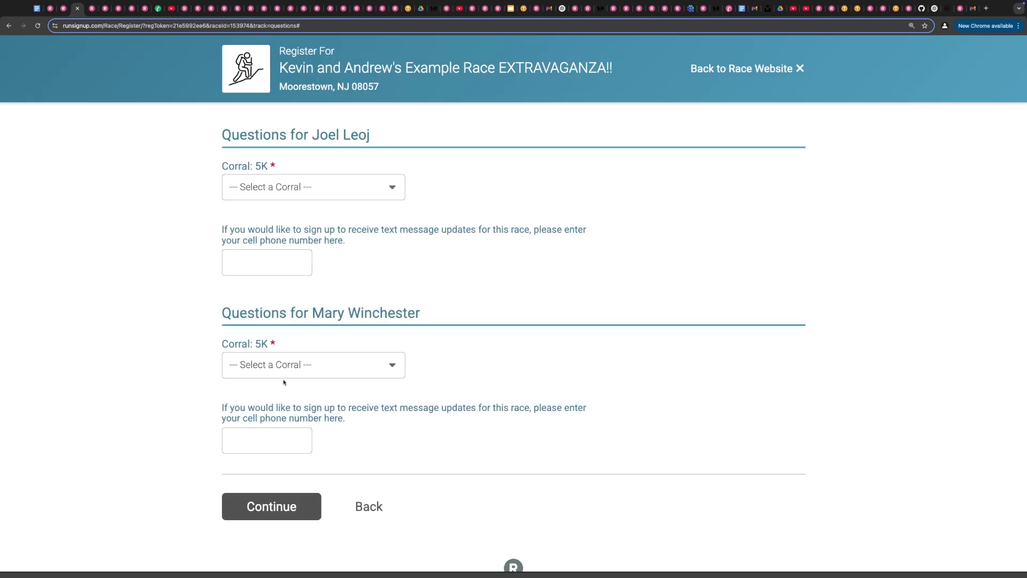
- Choose the 7:00AM corral for both registrants' 5K corral questions
{"action": "left_click", "coordinate": [280, 193]}
{"action": "left_click", "coordinate": [280, 193]}
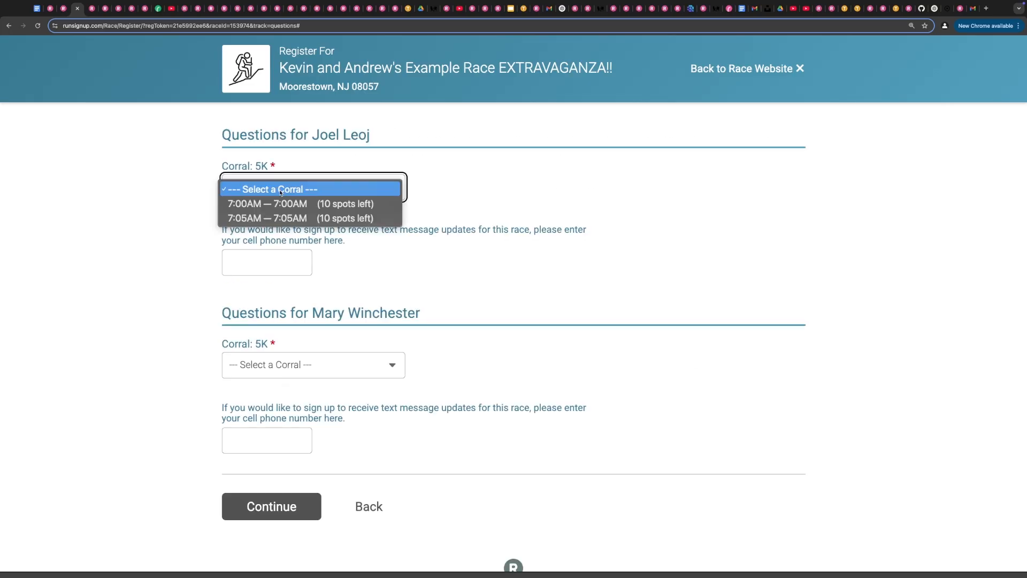
{"action": "left_click", "coordinate": [329, 205]}
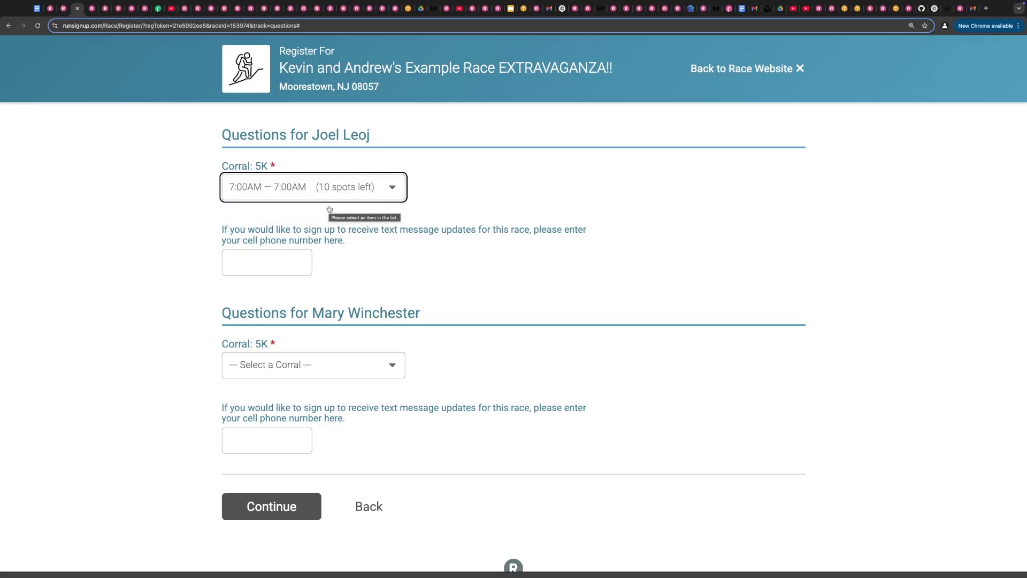
{"action": "left_click", "coordinate": [274, 366]}
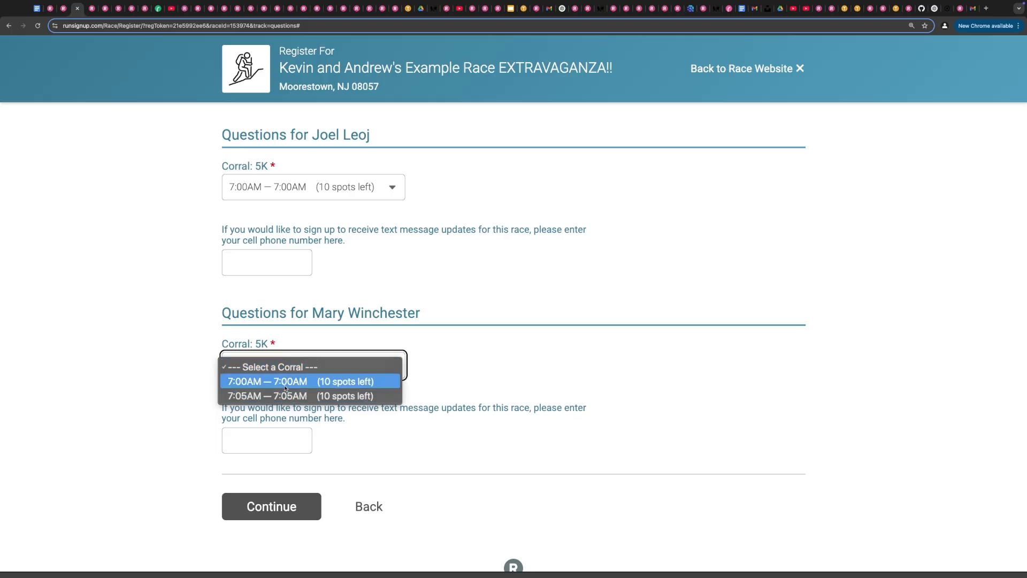
{"action": "left_click", "coordinate": [285, 387]}
{"action": "left_click", "coordinate": [155, 364]}
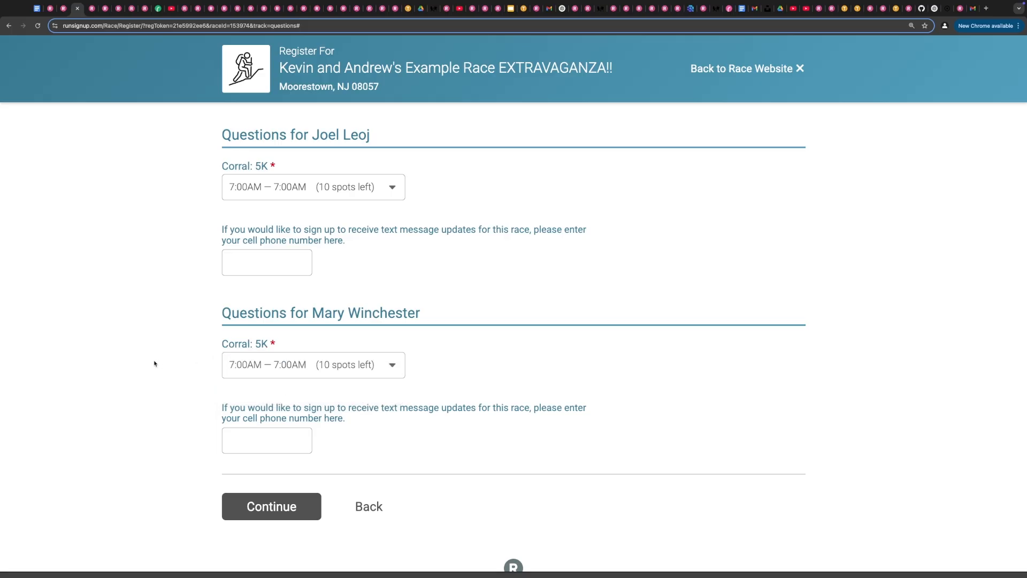